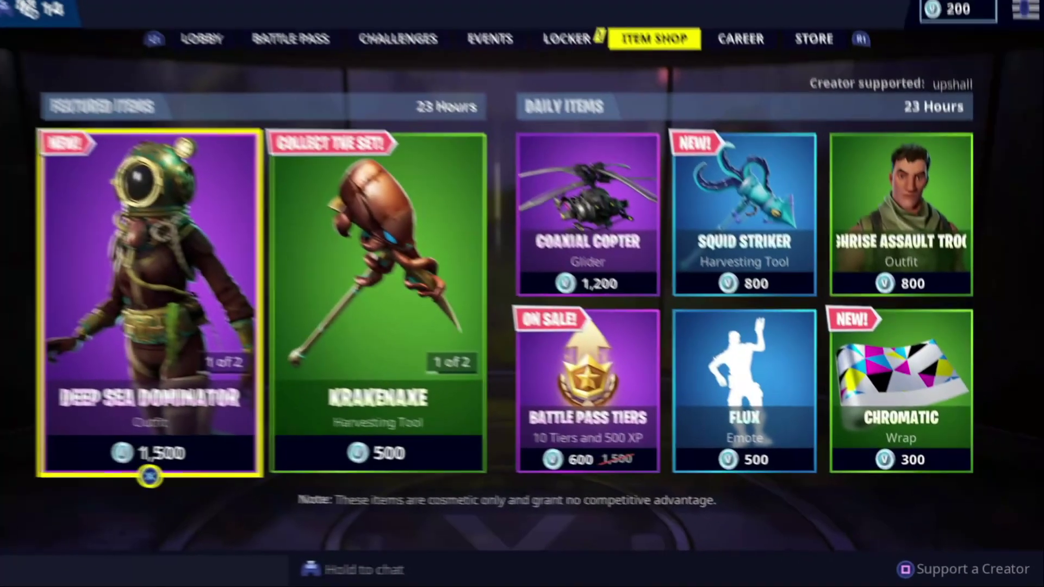
# Enter YoJacq as the supported creator in the item shop and accept it
pyautogui.click(619, 516)
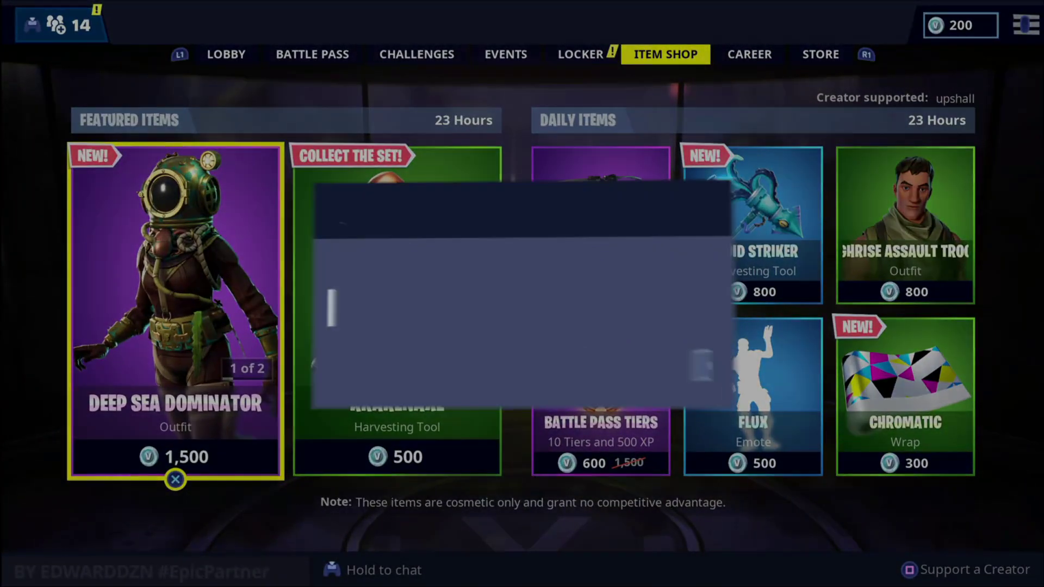
pyautogui.write('YoJacq')
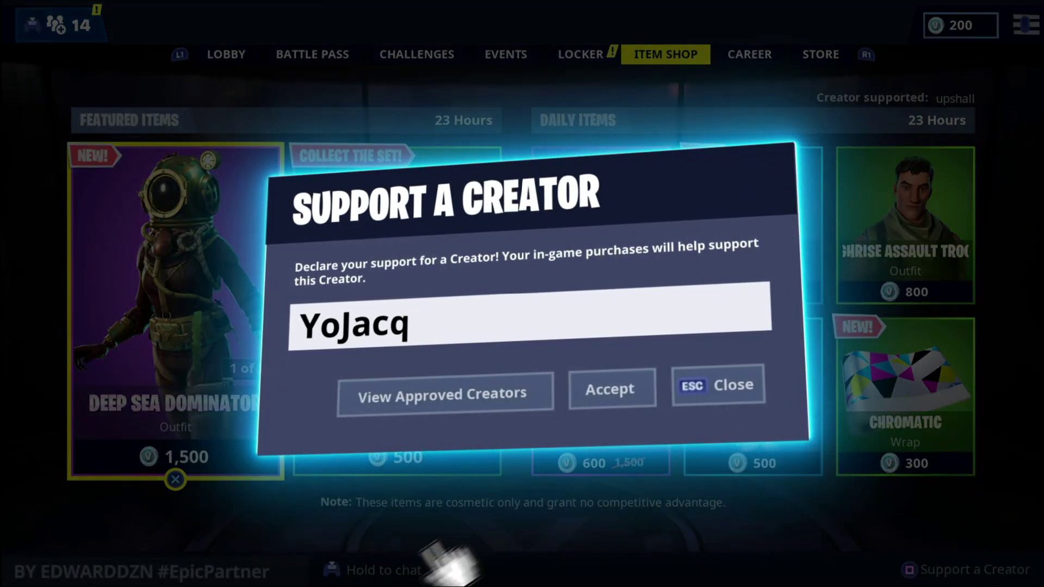
pyautogui.click(613, 389)
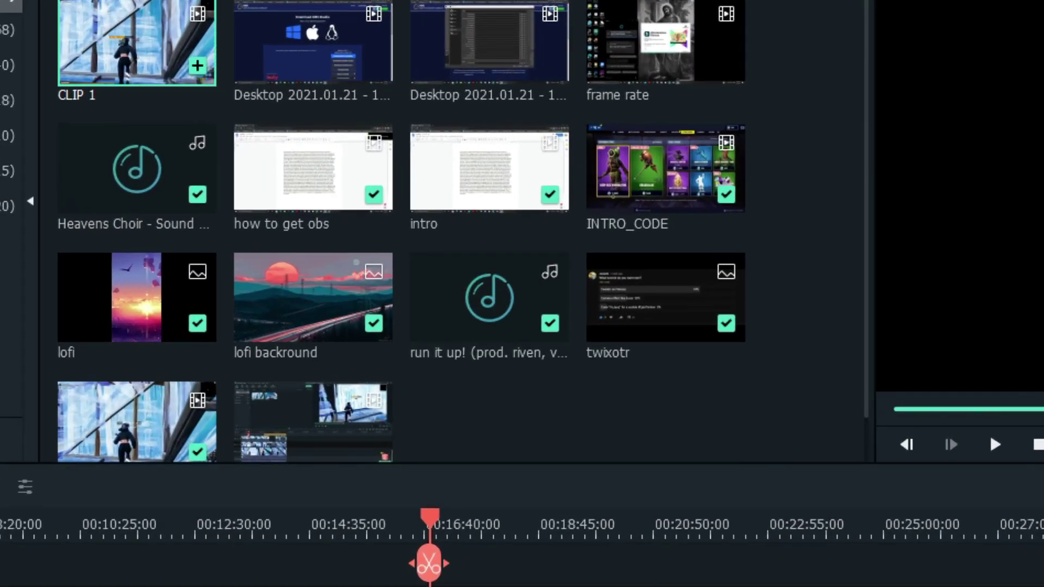
# Check the frame rate and other properties of the media clip CLIP 1
pyautogui.rightClick(92, 60)
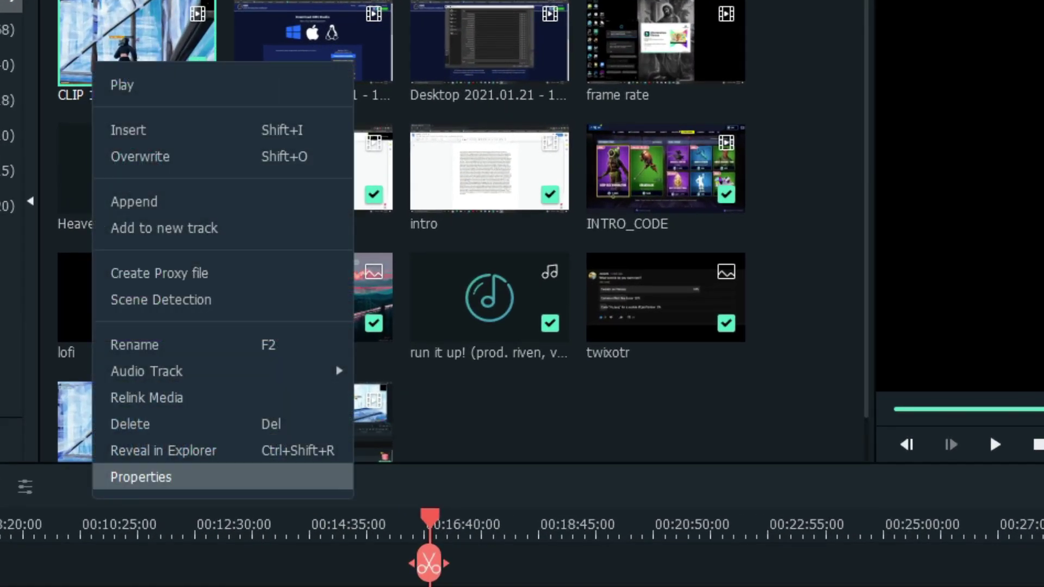
pyautogui.click(141, 477)
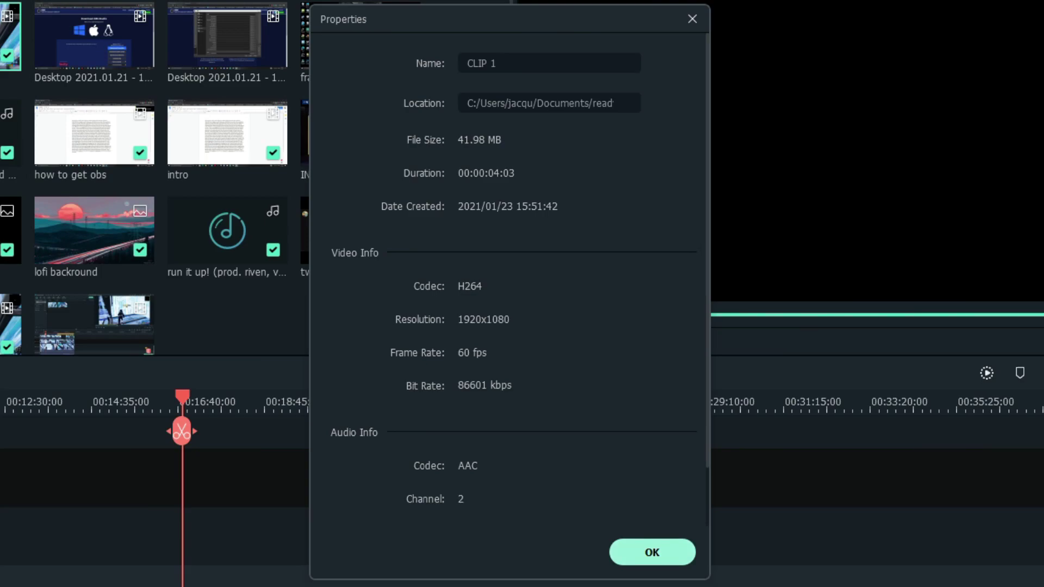
pyautogui.click(652, 553)
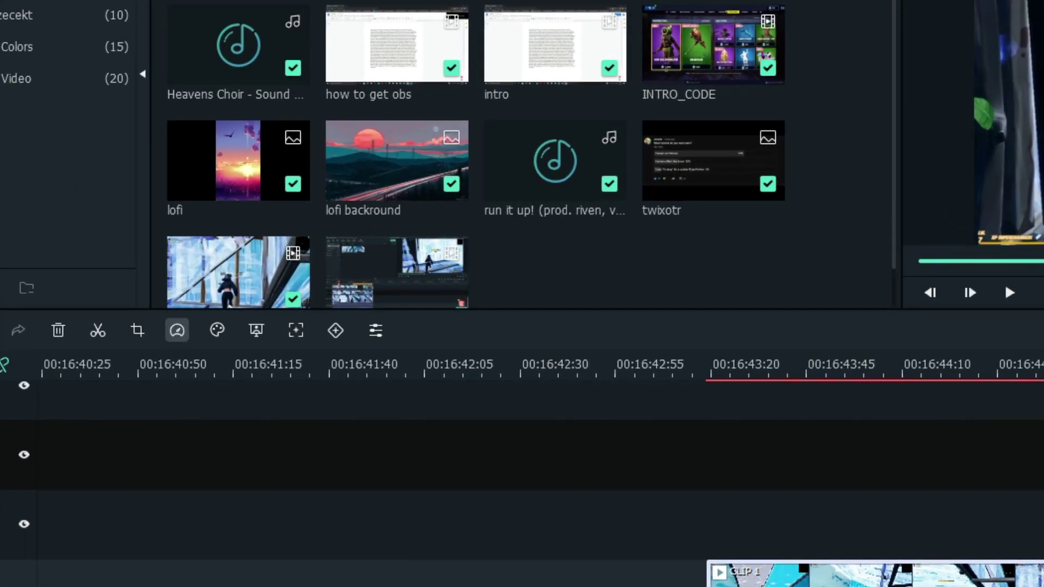
# Slow CLIP 1 on the timeline down to 0.5x speed
pyautogui.click(124, 314)
pyautogui.moveTo(326, 403)
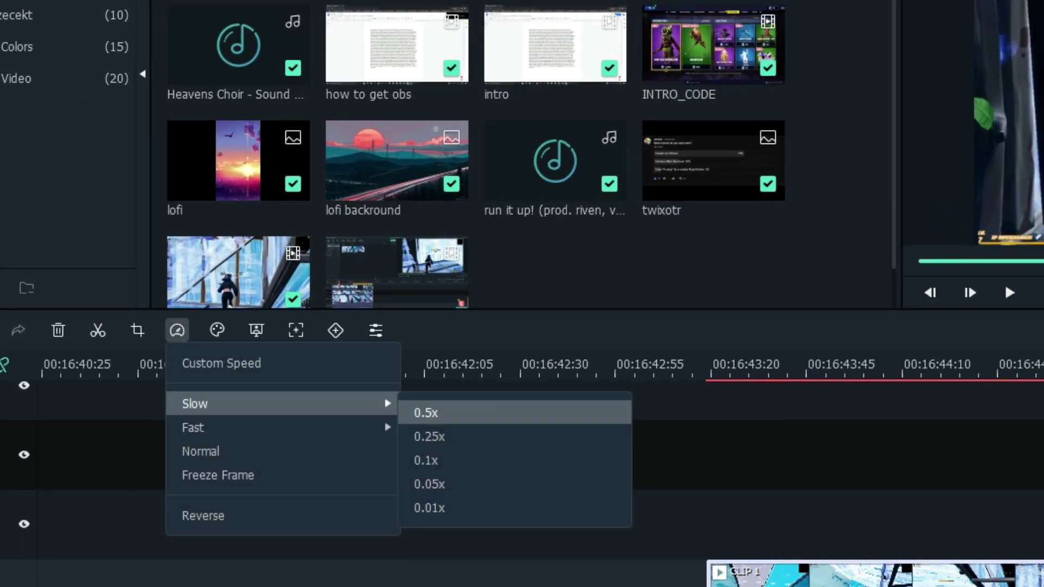
pyautogui.click(431, 412)
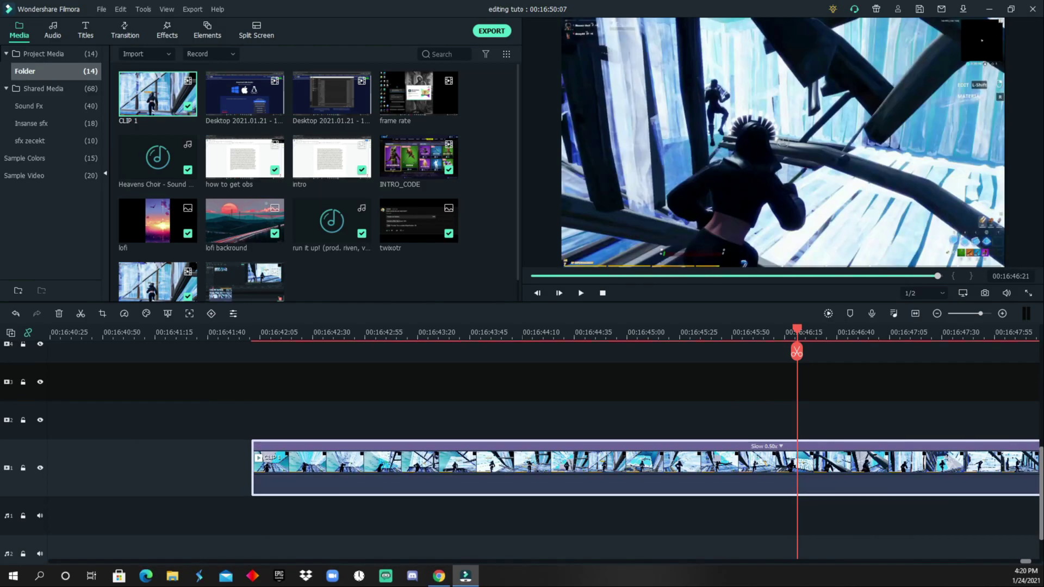
# Play the slowed CLIP 1 from near its start to check how smooth it looks
pyautogui.moveTo(797, 329); pyautogui.dragTo(271, 332)
pyautogui.press('space')
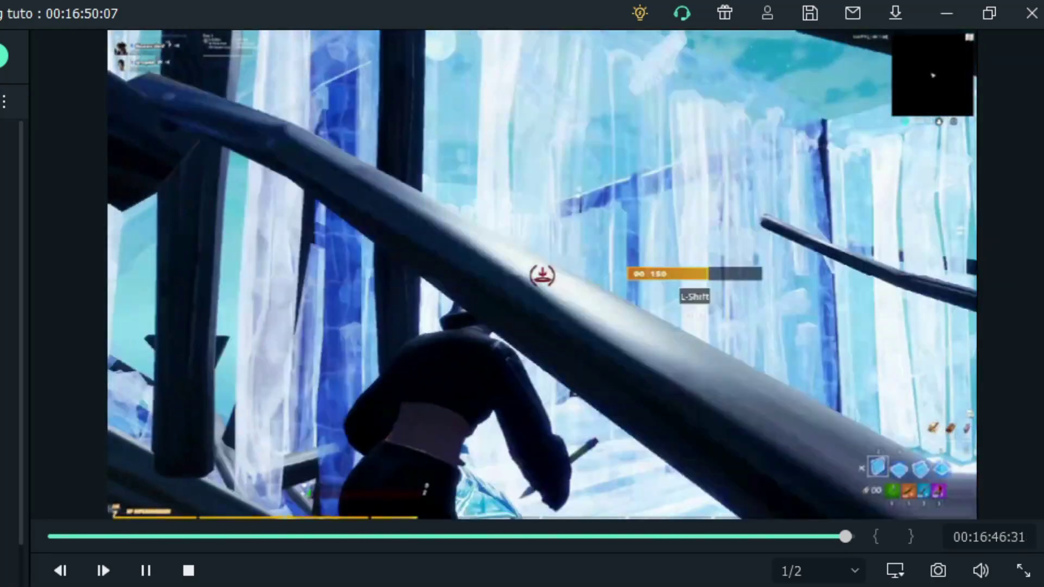
pyautogui.press('space')
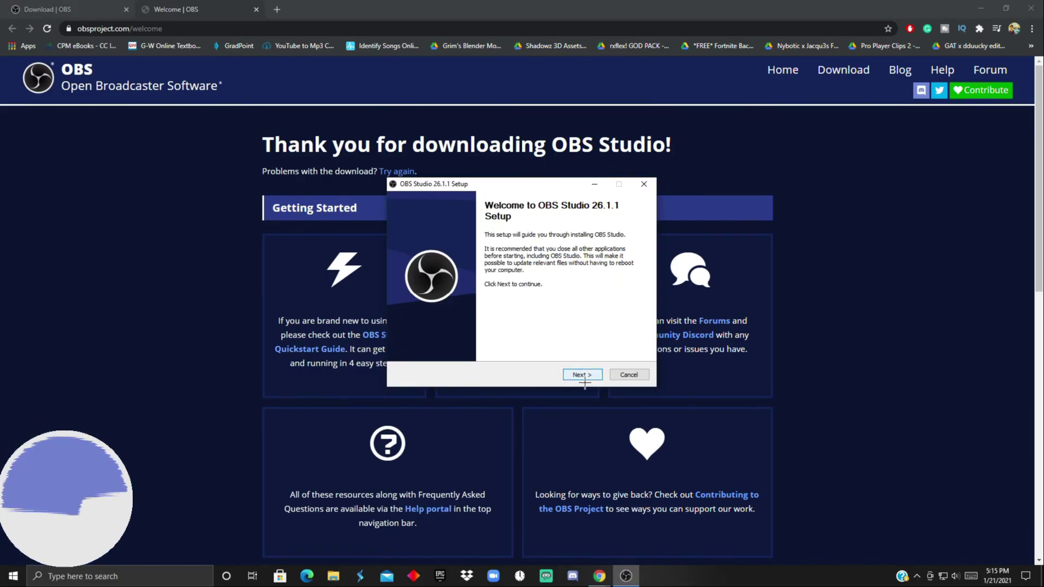
# Install OBS Studio 26.1.1 into the default folder C:\Program Files\obs-studio and finish the setup
pyautogui.click(582, 375)
pyautogui.click(583, 376)
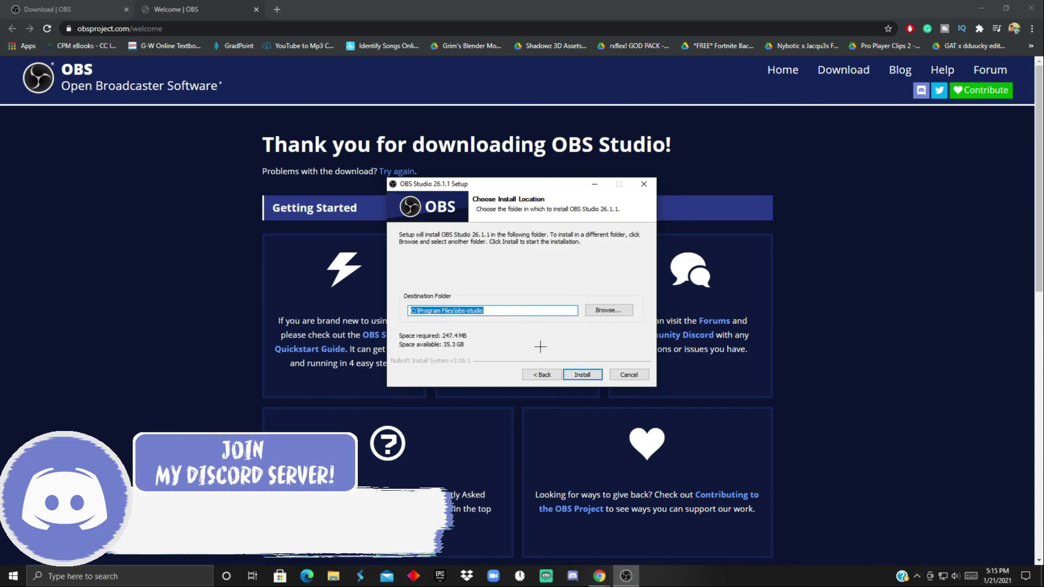
pyautogui.click(586, 379)
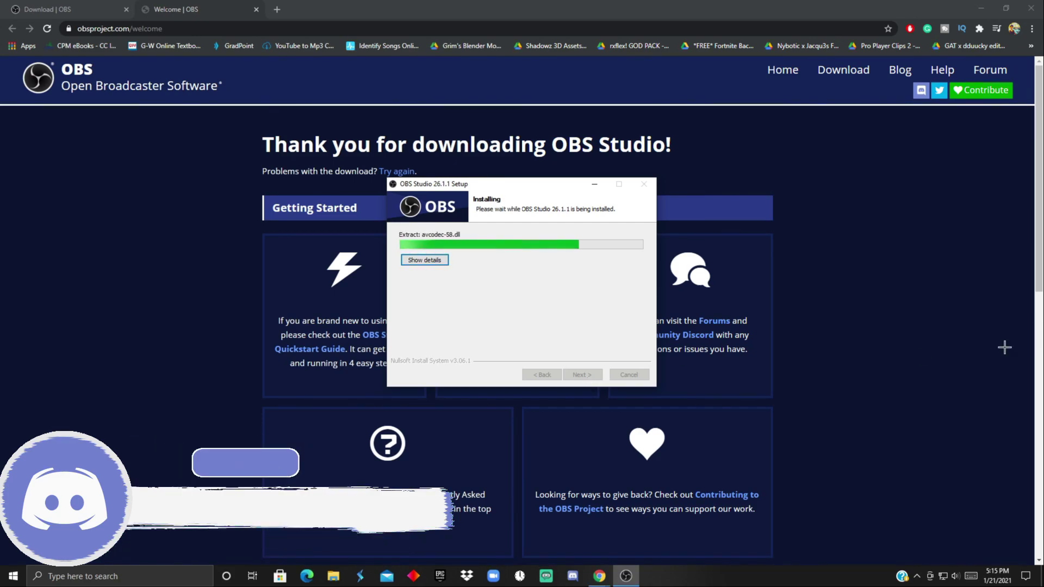
pyautogui.click(595, 379)
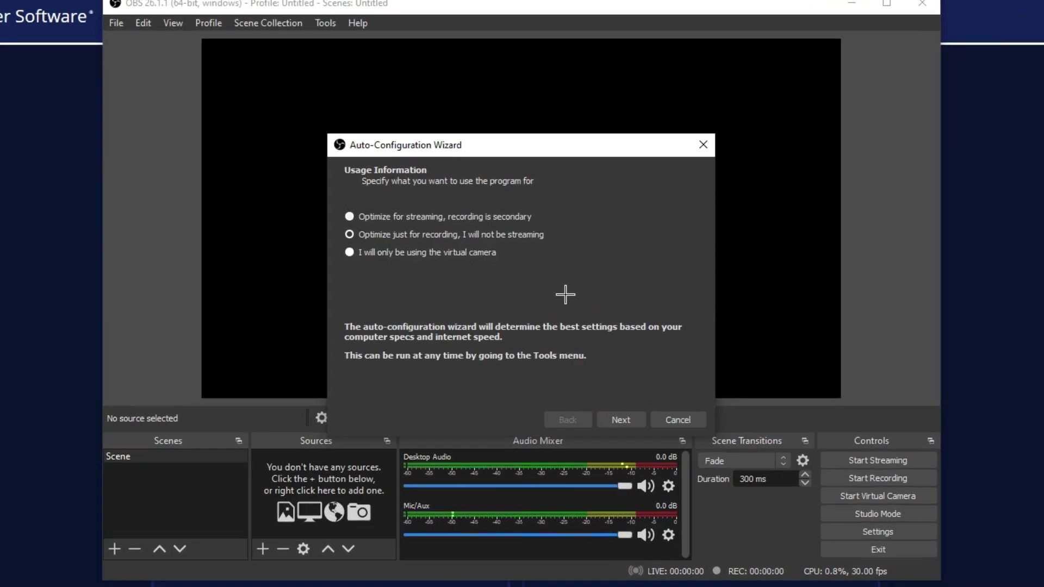
# Auto-configure OBS optimized just for recording, keeping the default video settings, and apply the suggested settings
pyautogui.click(534, 241)
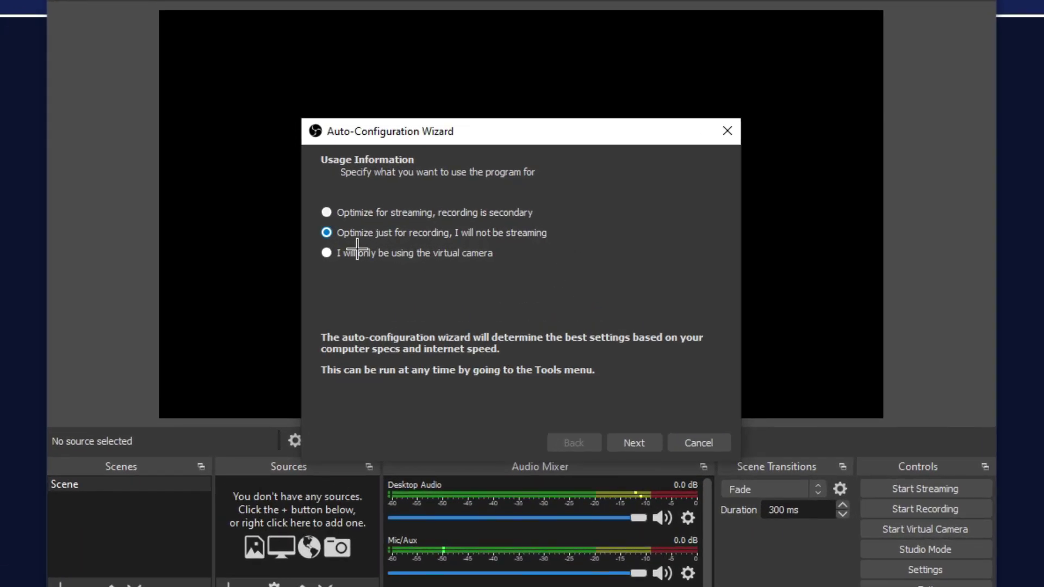
pyautogui.click(642, 443)
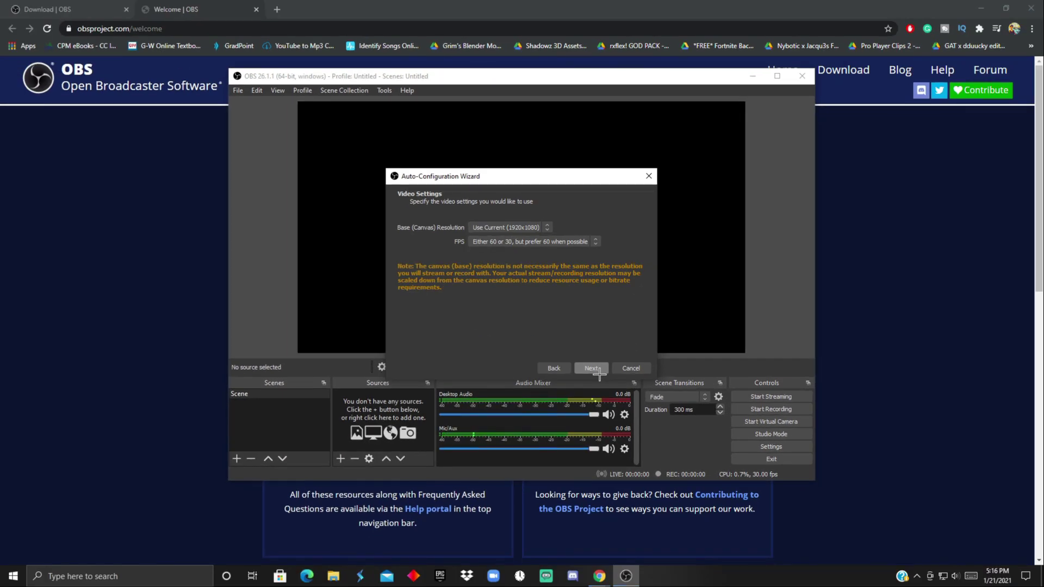
pyautogui.click(598, 371)
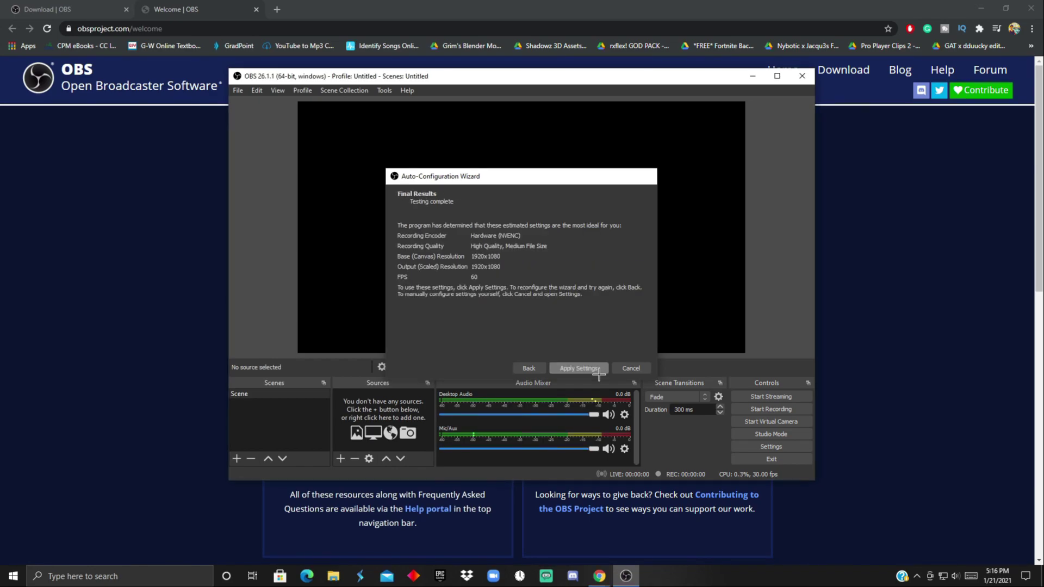
pyautogui.click(598, 371)
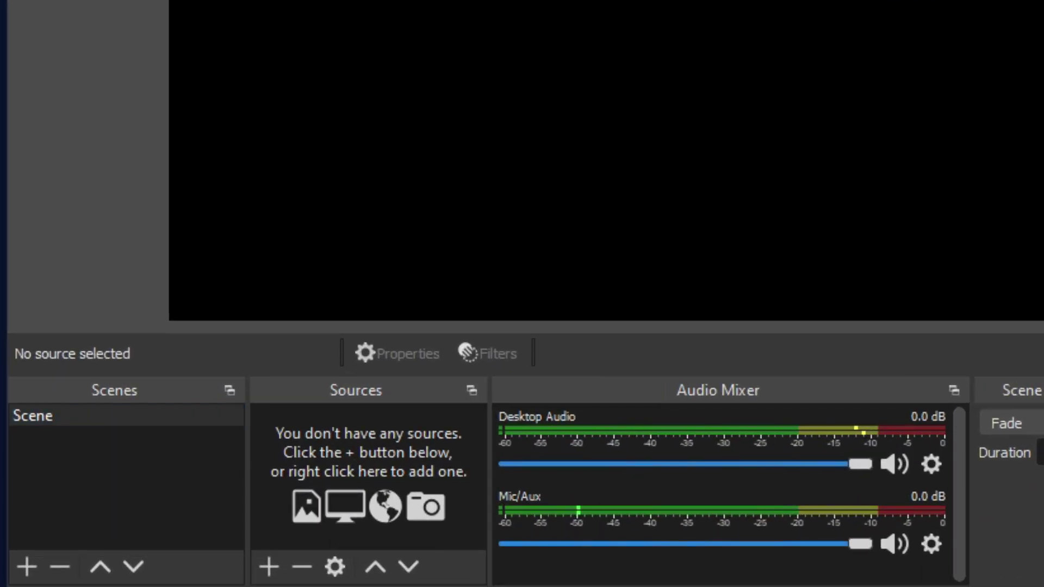
# Add a new Display Capture source for Display 1 with cursor capture on
pyautogui.click(270, 567)
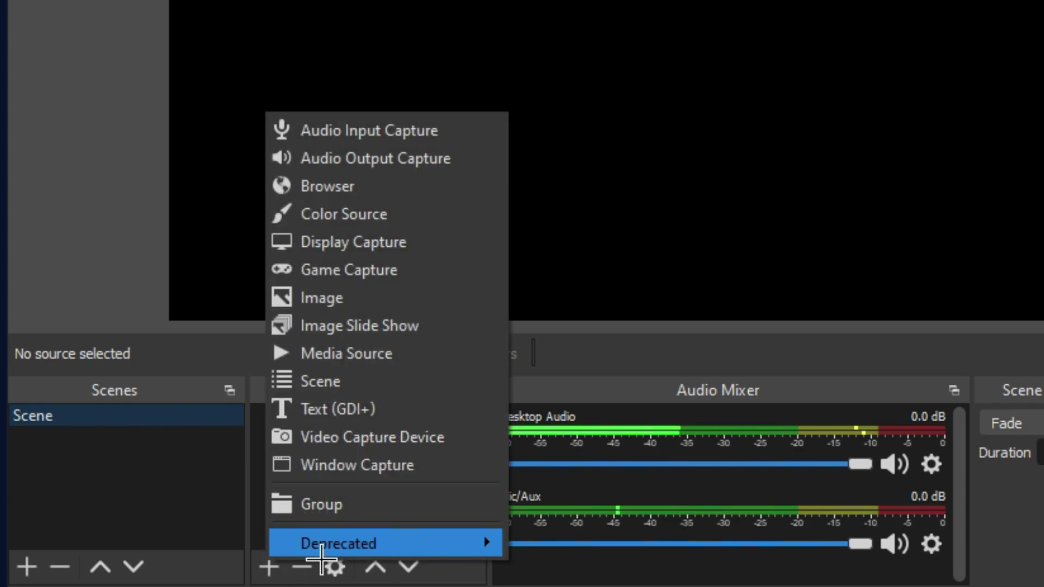
pyautogui.click(378, 245)
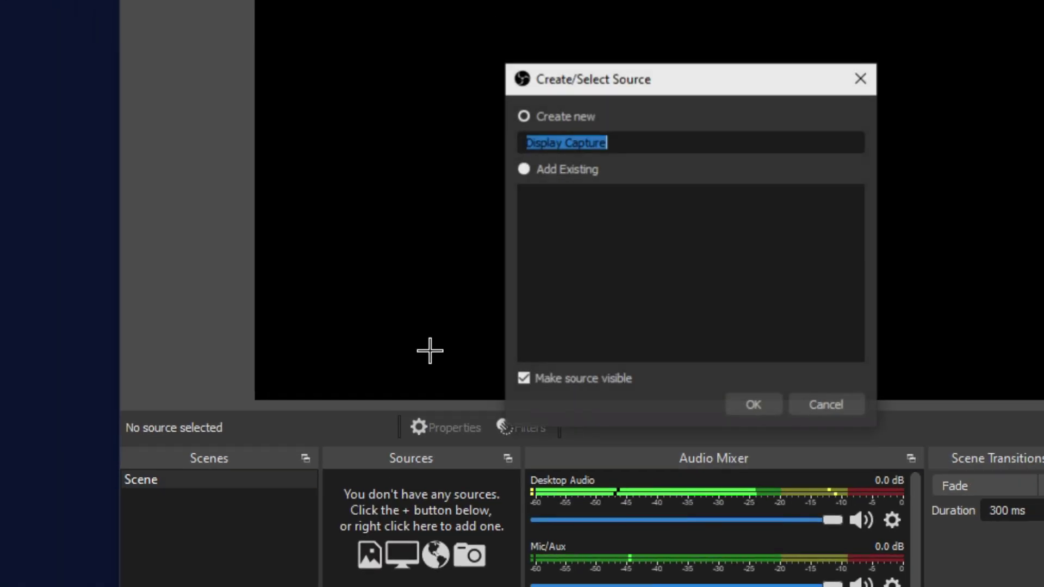
pyautogui.click(779, 415)
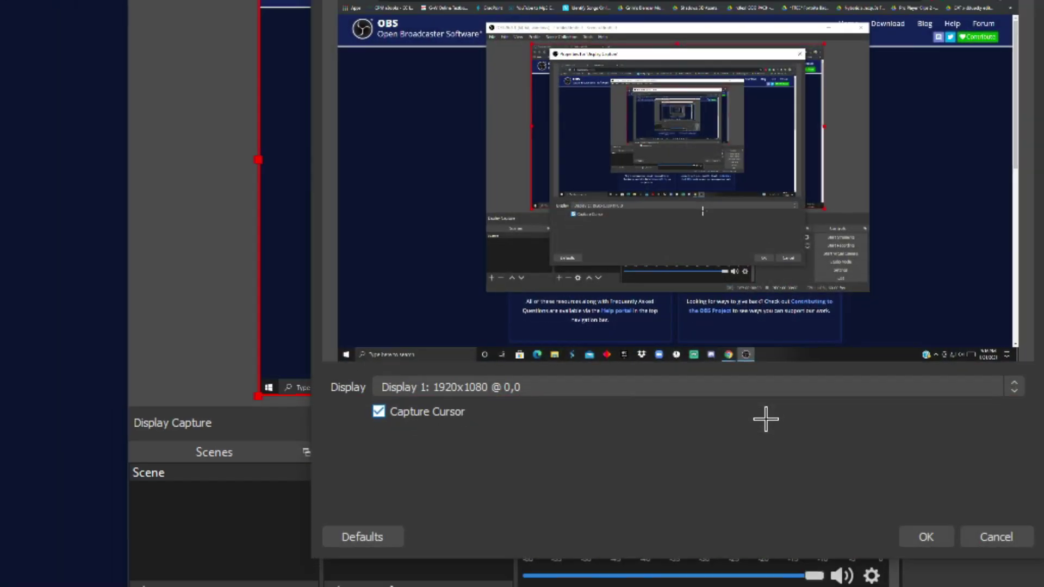
pyautogui.click(927, 536)
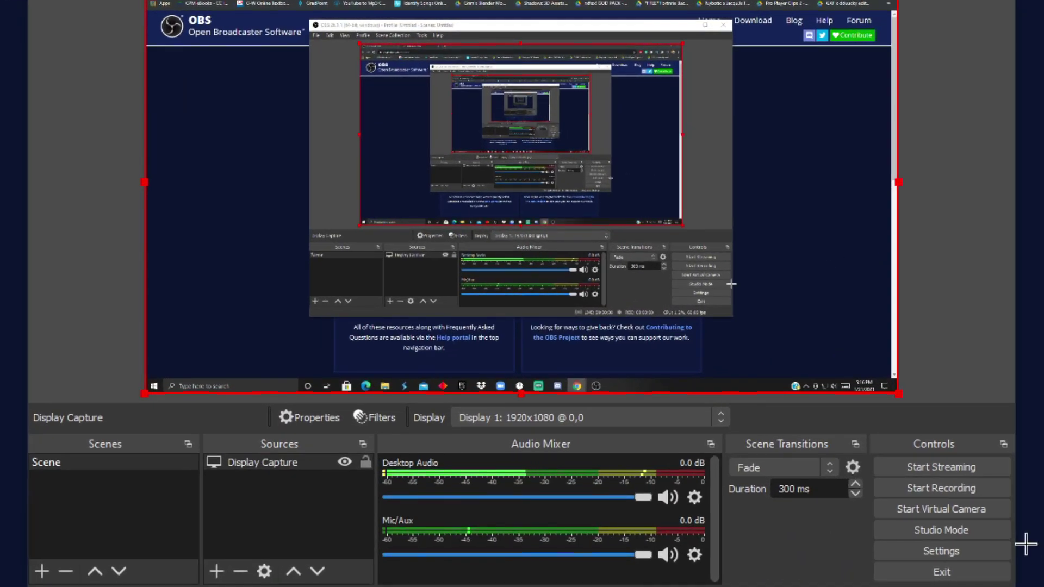
# Set the streaming output's video bitrate to 40000 Kbps and its audio bitrate to 320
pyautogui.click(973, 552)
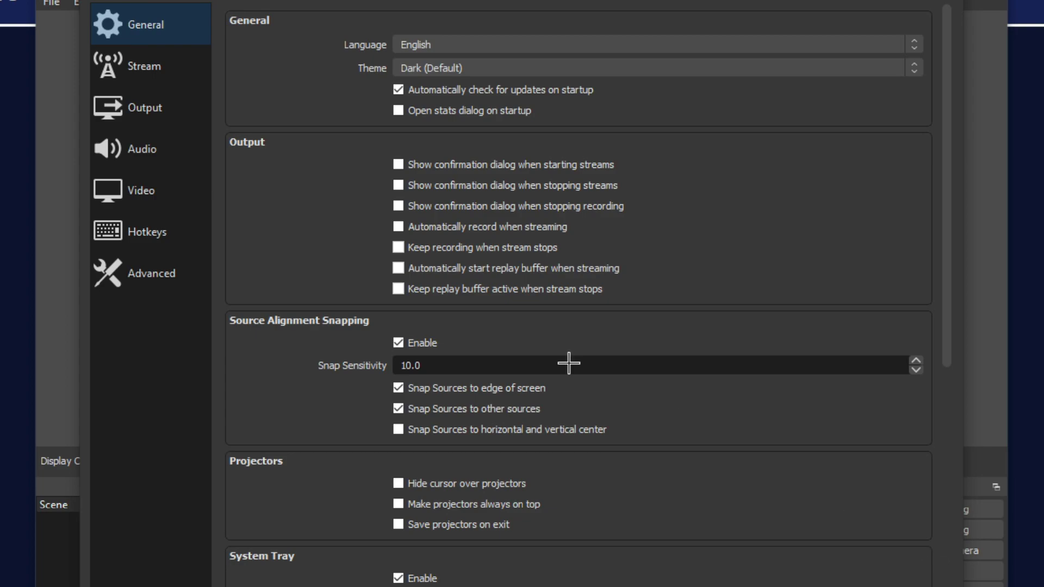
pyautogui.click(155, 115)
pyautogui.doubleClick(406, 83)
pyautogui.write('40')
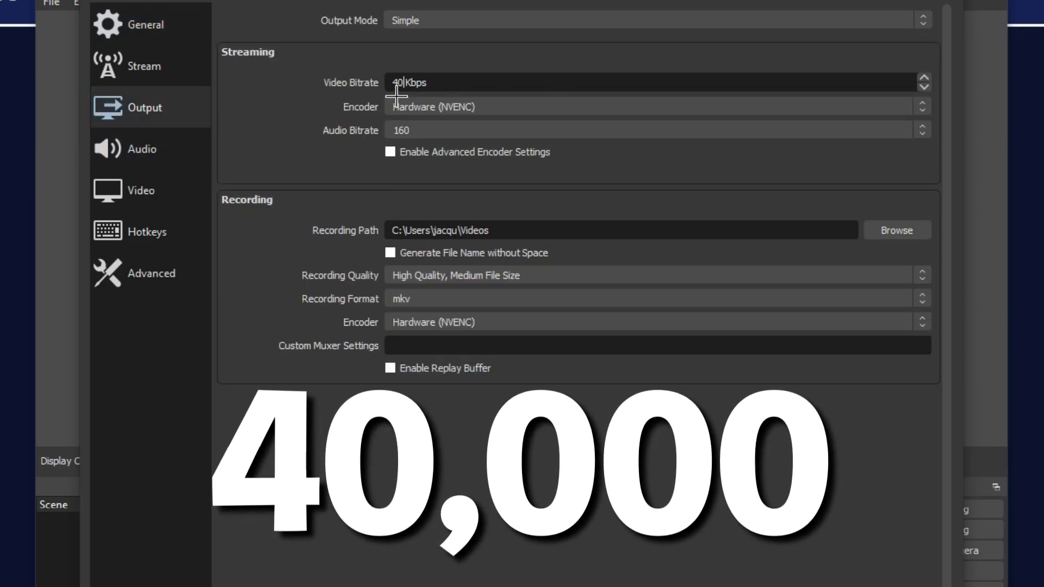
pyautogui.write('000')
pyautogui.click(430, 130)
pyautogui.click(430, 245)
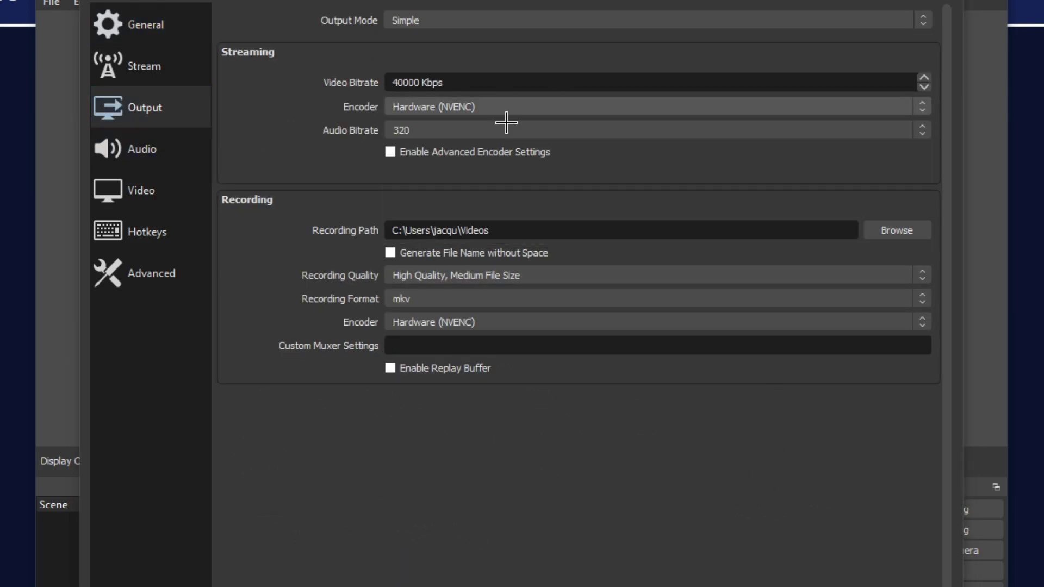
# Enable the advanced encoder settings and set the encoder preset to Low-Latency Quality
pyautogui.click(405, 154)
pyautogui.click(406, 162)
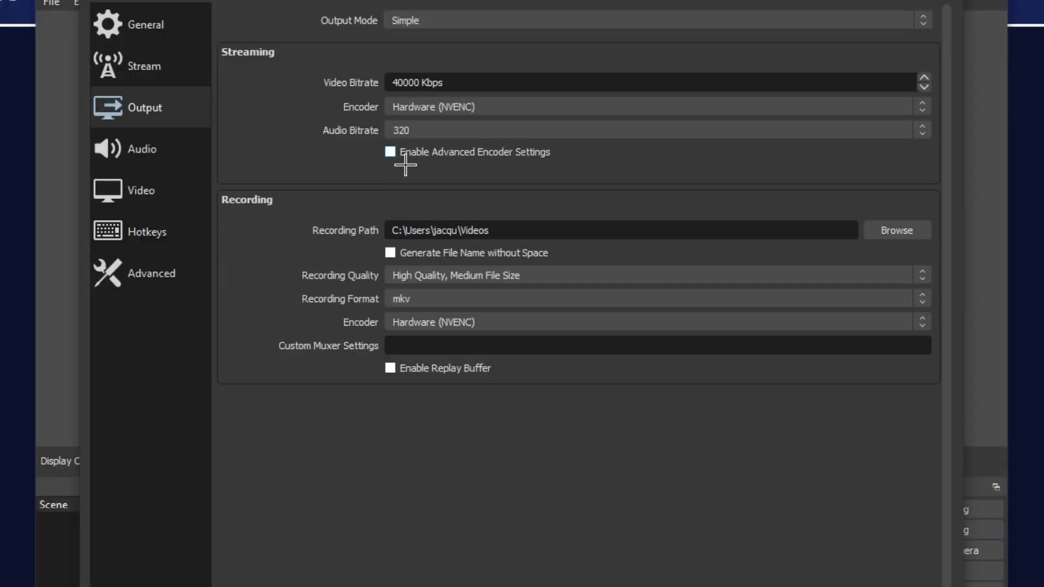
pyautogui.click(405, 162)
pyautogui.click(428, 196)
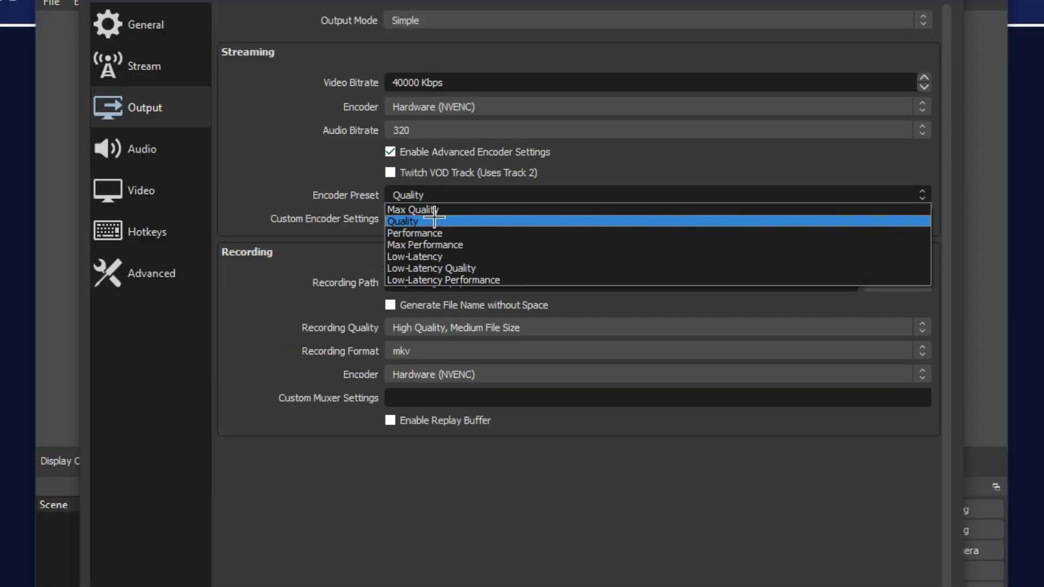
pyautogui.click(515, 270)
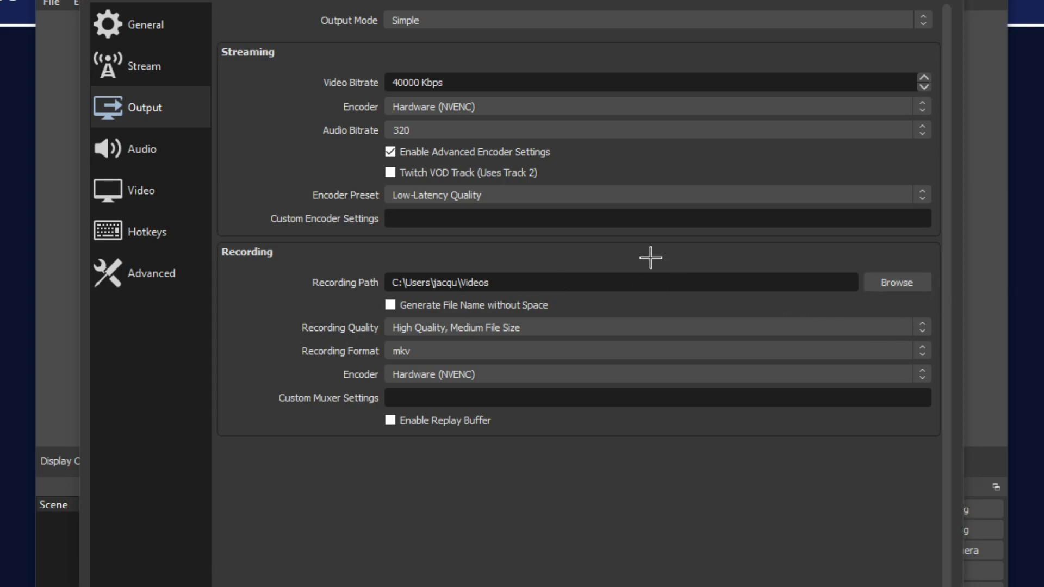
# Set the recording format to mp4 and enable the replay buffer with a maximum replay time of 30 sec
pyautogui.click(460, 353)
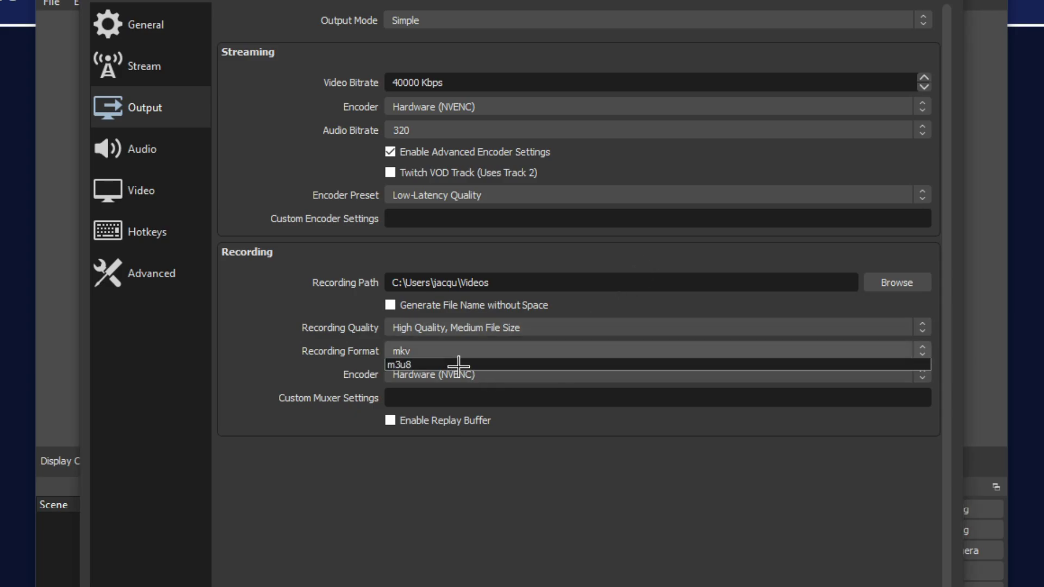
pyautogui.click(443, 378)
pyautogui.click(400, 422)
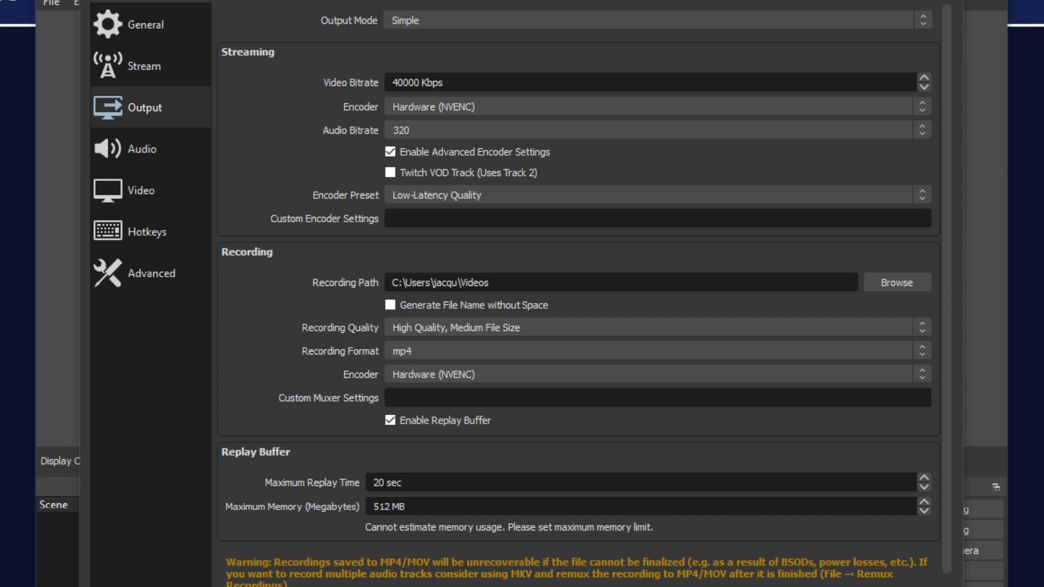
pyautogui.moveTo(388, 487); pyautogui.dragTo(357, 503)
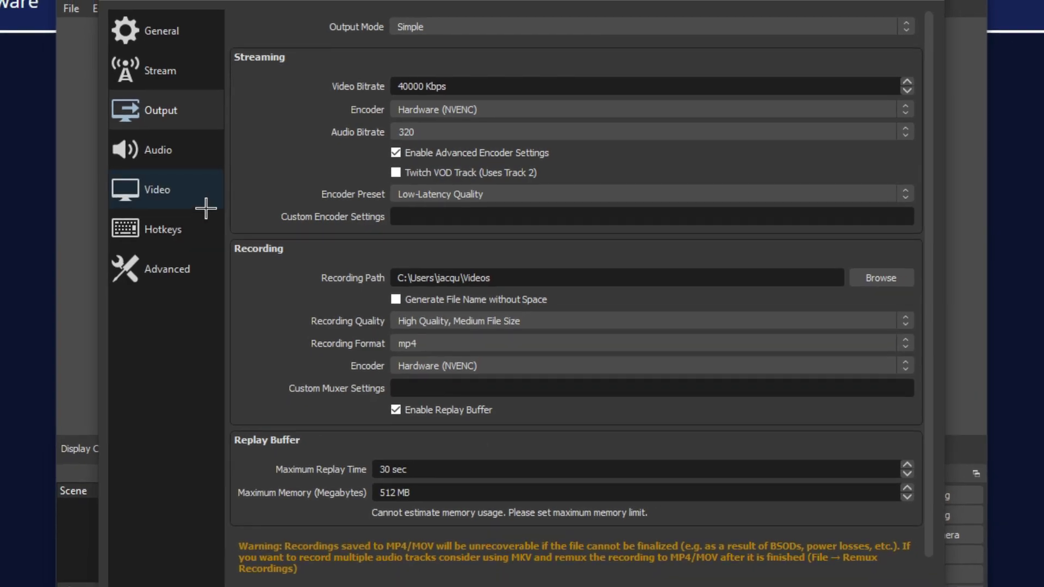
# Set the video to an integer FPS value of 120 and the downscale filter to Lanczos (Sharpened scaling, 36 samples)
pyautogui.click(141, 191)
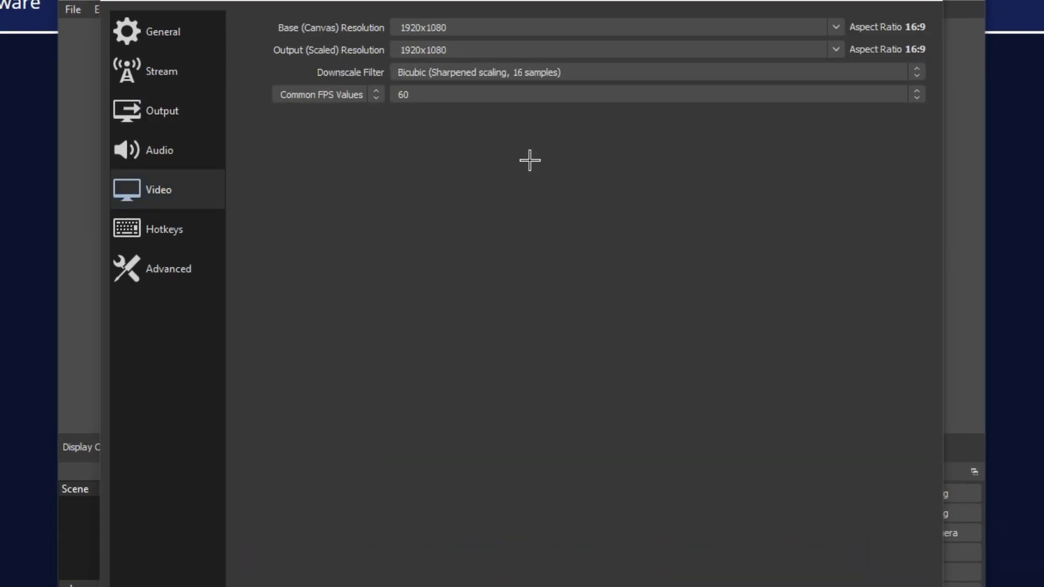
pyautogui.click(321, 95)
pyautogui.click(305, 120)
pyautogui.write('120')
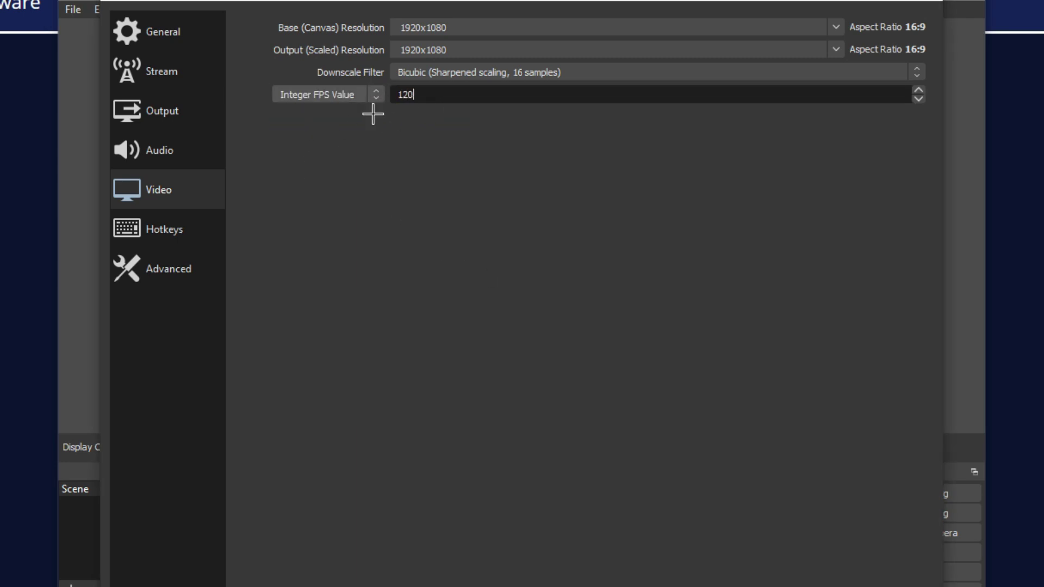
pyautogui.click(544, 72)
pyautogui.click(566, 123)
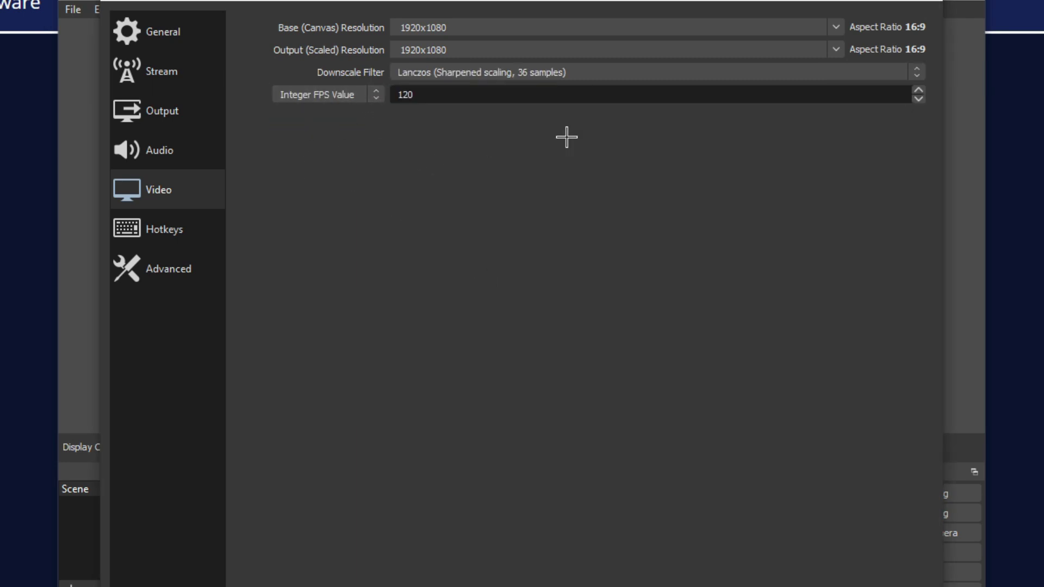
# Assign / as the hotkey for both starting and stopping the replay buffer, and start the replay buffer
pyautogui.click(191, 248)
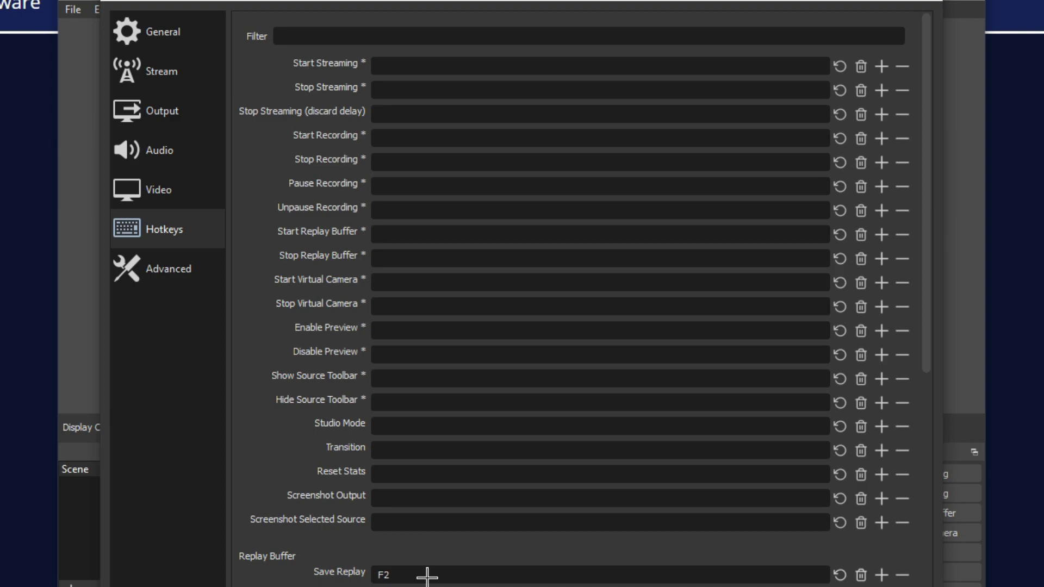
pyautogui.click(389, 261)
pyautogui.press('/')
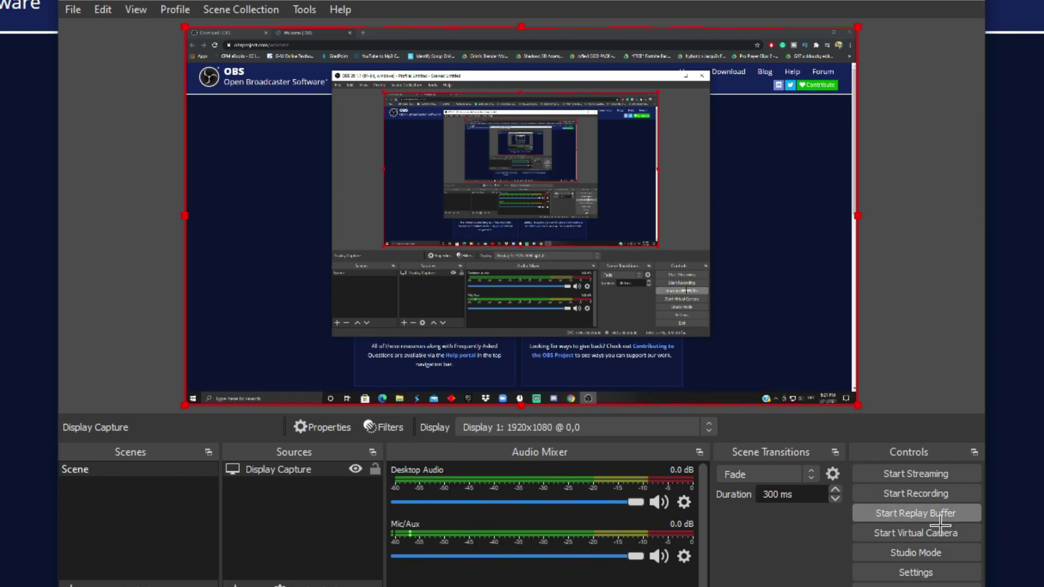
pyautogui.click(941, 518)
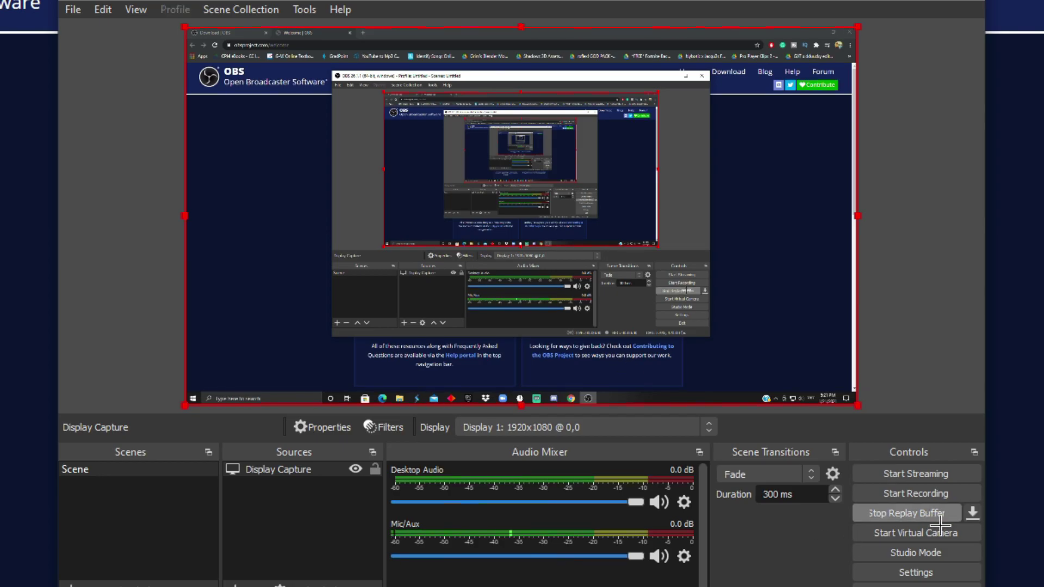
# Stop the replay buffer
pyautogui.click(940, 517)
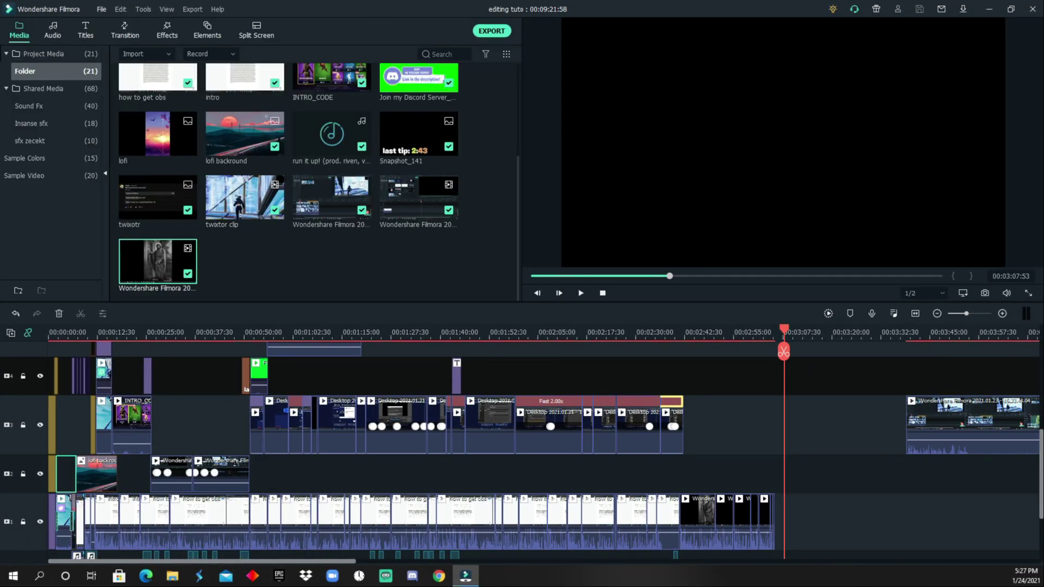
# Switch to Wondershare Filmora and set the project frame rate to 30 fps
pyautogui.click(102, 9)
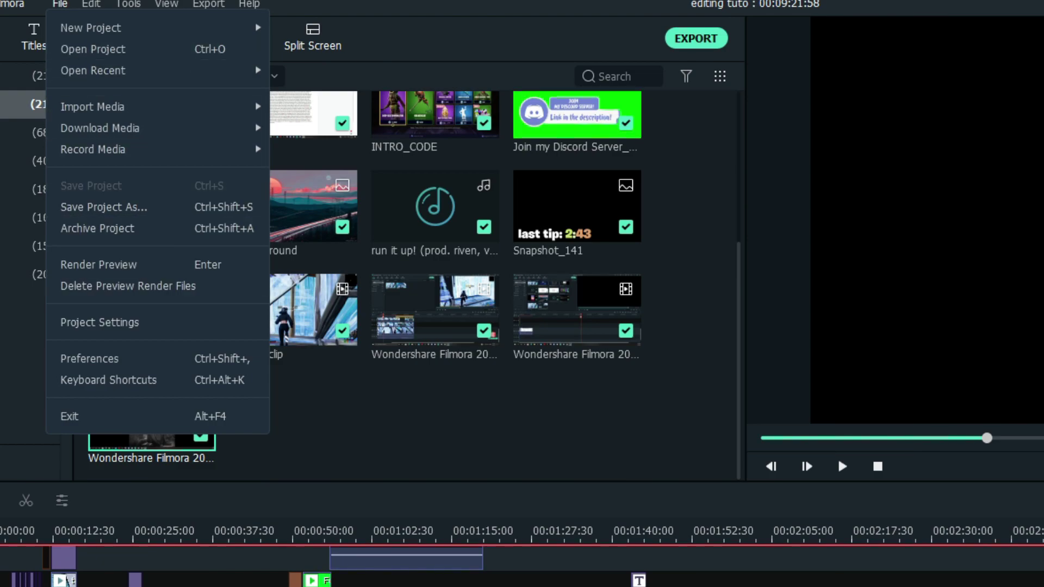
pyautogui.click(100, 322)
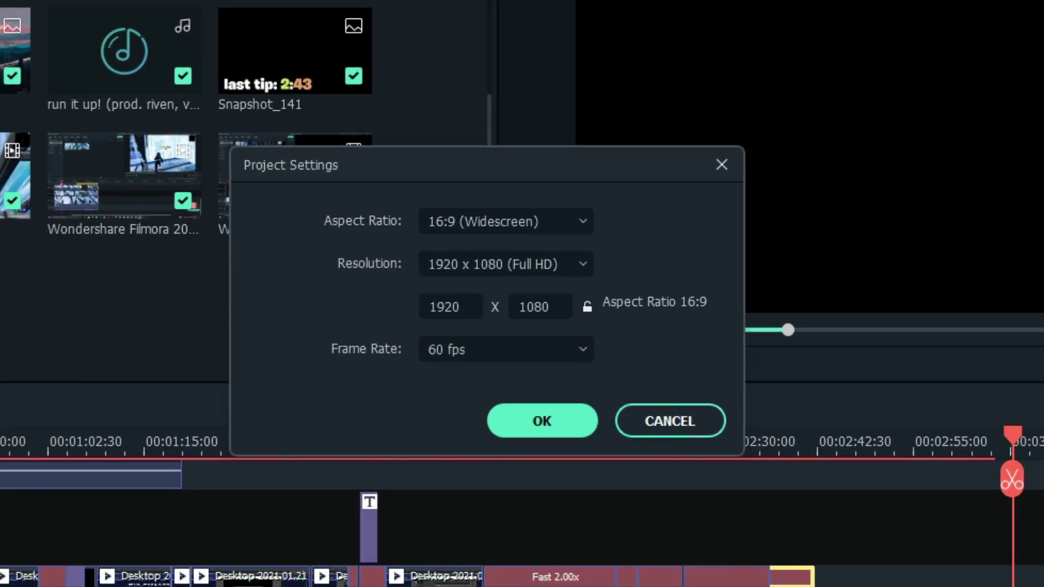
pyautogui.click(532, 350)
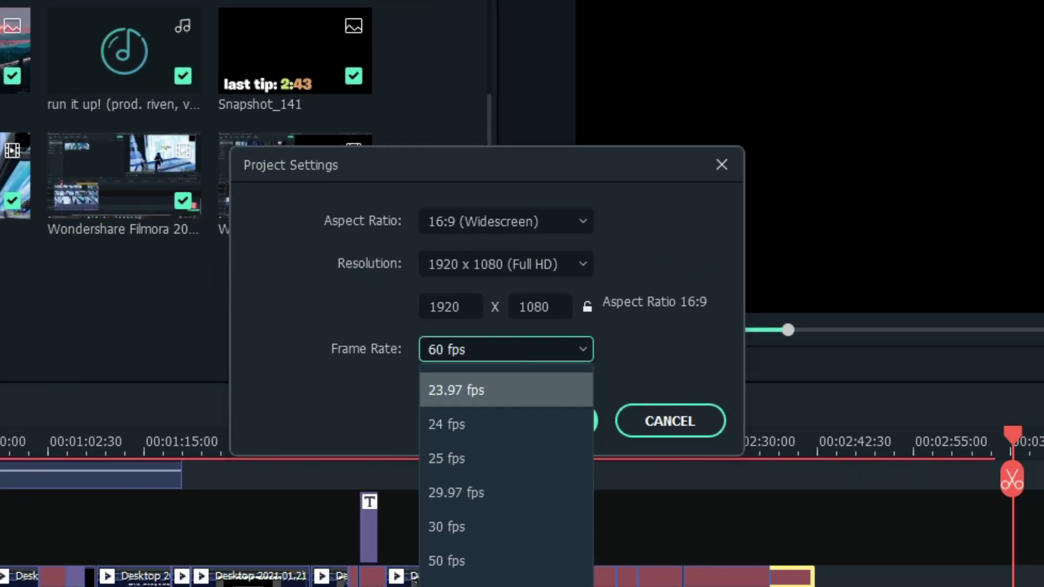
pyautogui.click(463, 527)
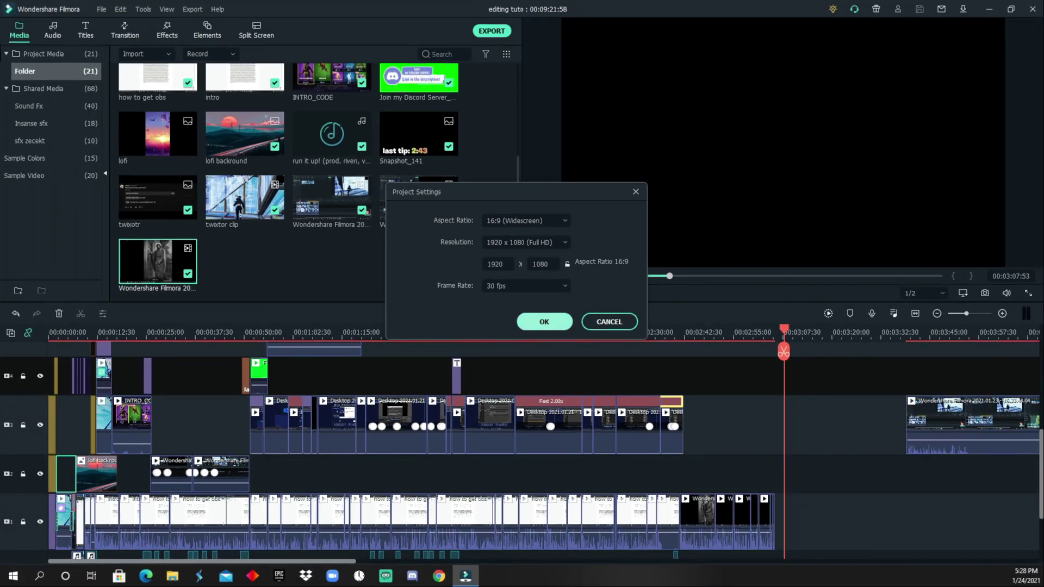
pyautogui.click(545, 322)
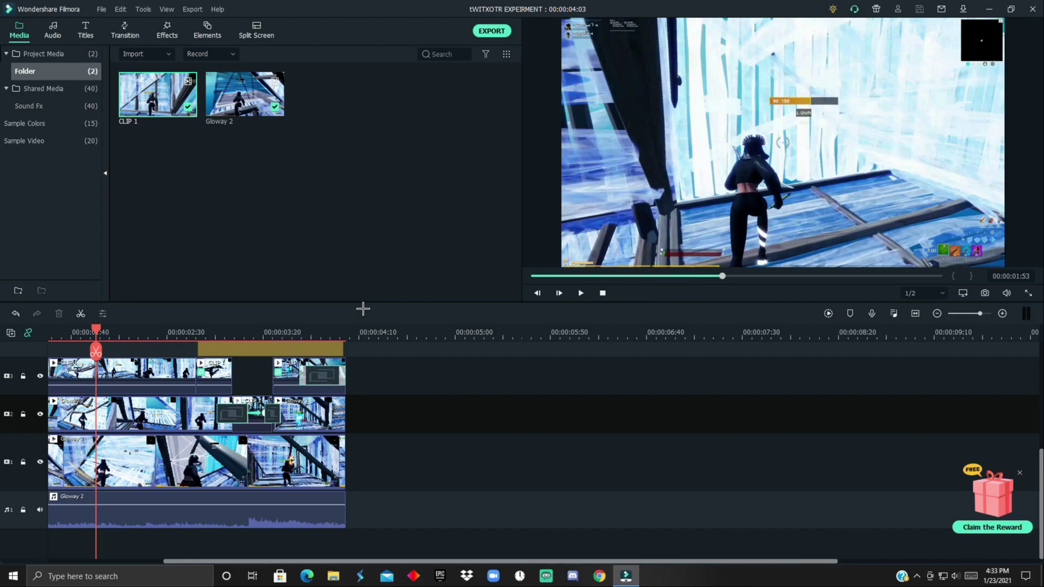
# Place CLIP 1 at the start of the empty track directly above the Gloway 2 clip
pyautogui.scroll(2, 349, 410)
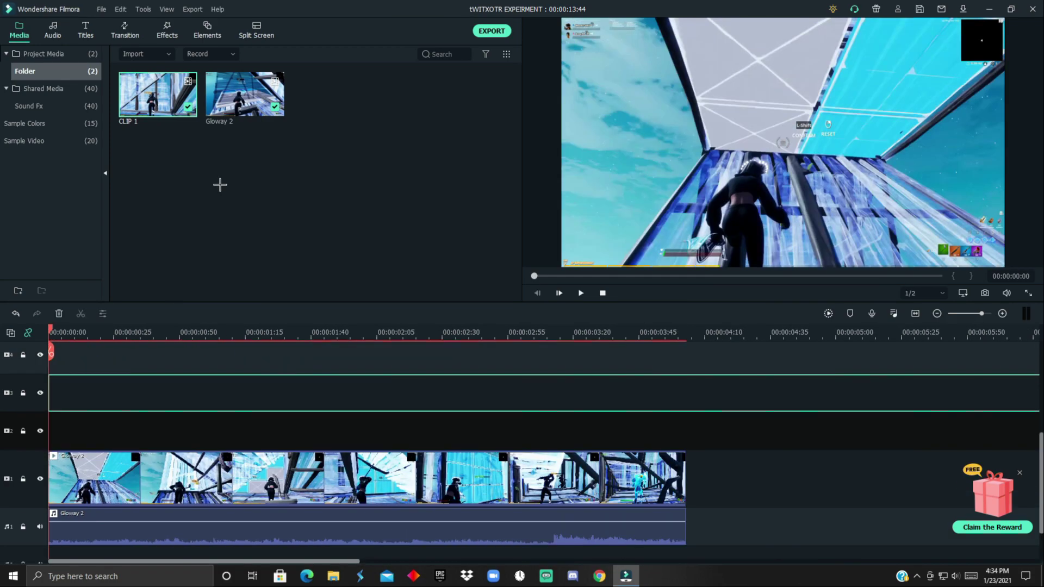
pyautogui.moveTo(147, 109); pyautogui.dragTo(109, 427)
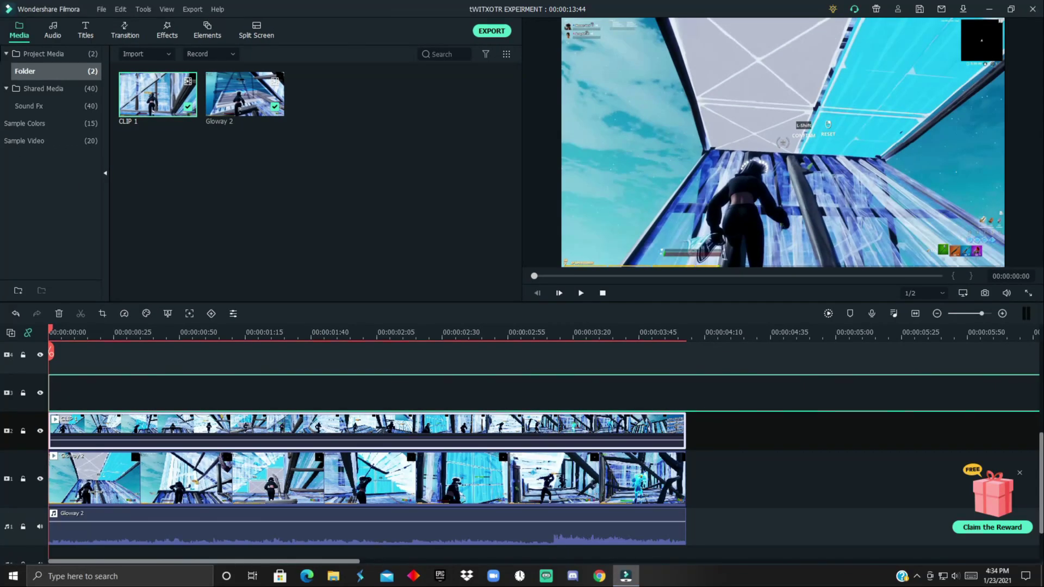
pyautogui.click(95, 492)
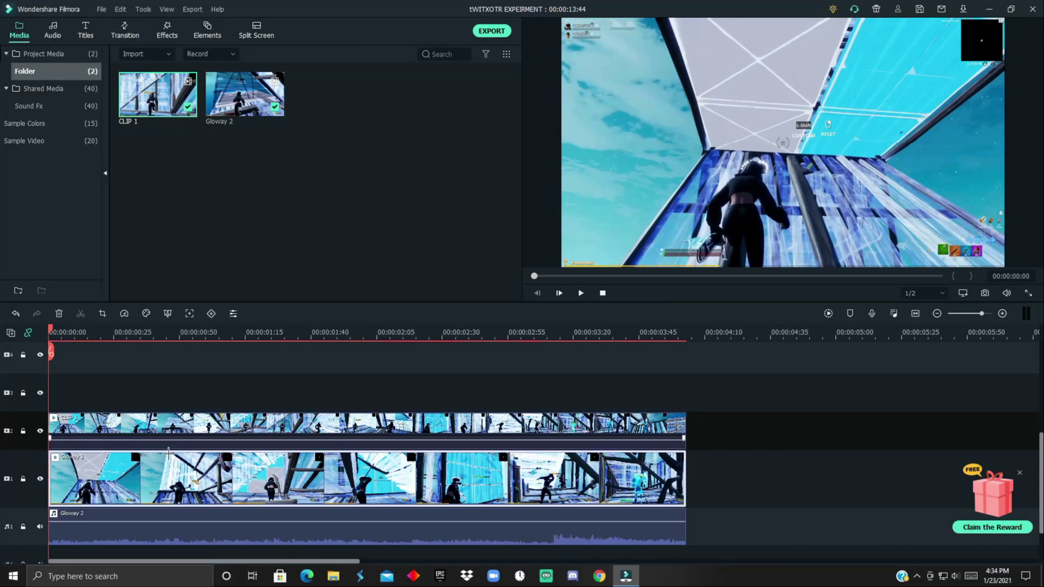
# Split CLIP 1 on the upper track at 00:00:02:45
pyautogui.click(489, 376)
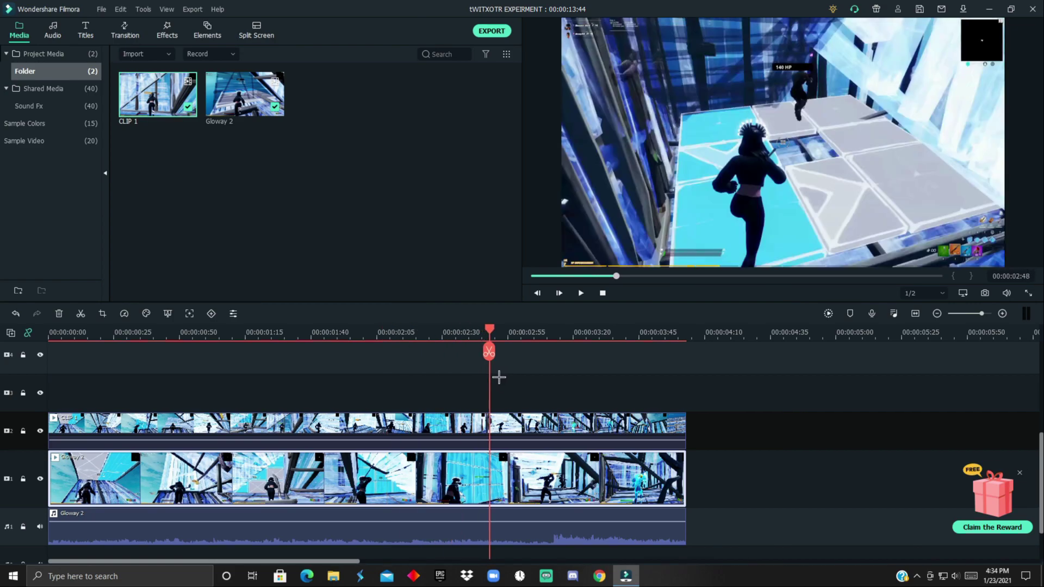
pyautogui.click(505, 433)
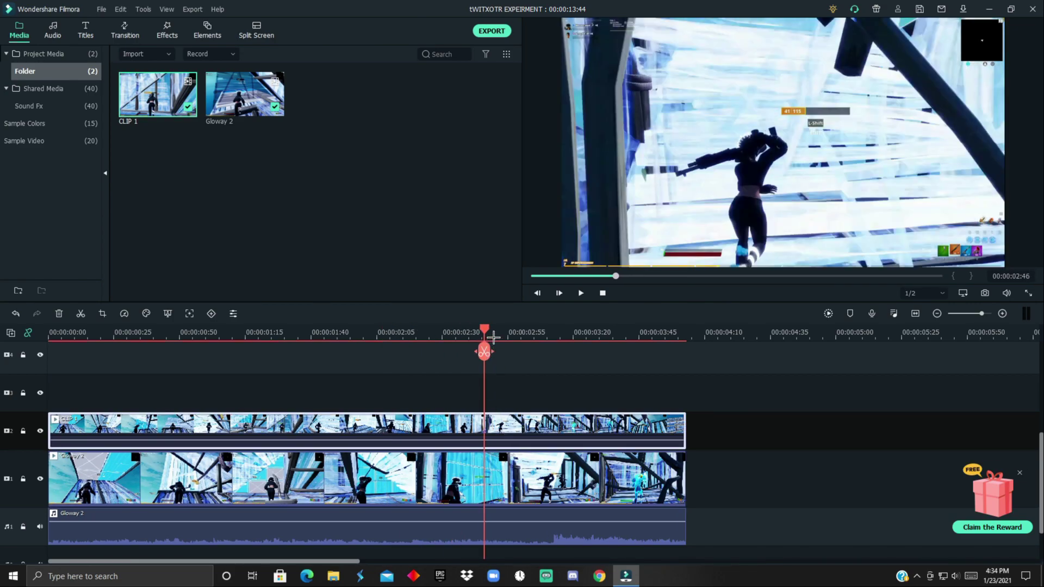
pyautogui.press('Left')
pyautogui.click(482, 352)
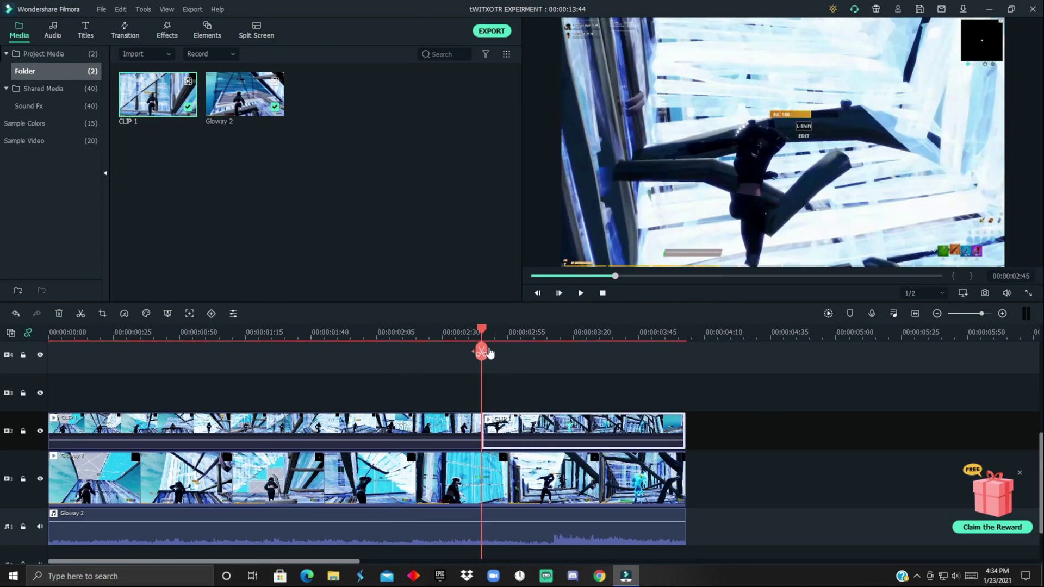
# Apply the Shape Mask utility effect to the second piece of CLIP 1, open its settings and hide the Gloway 2 track
pyautogui.click(125, 31)
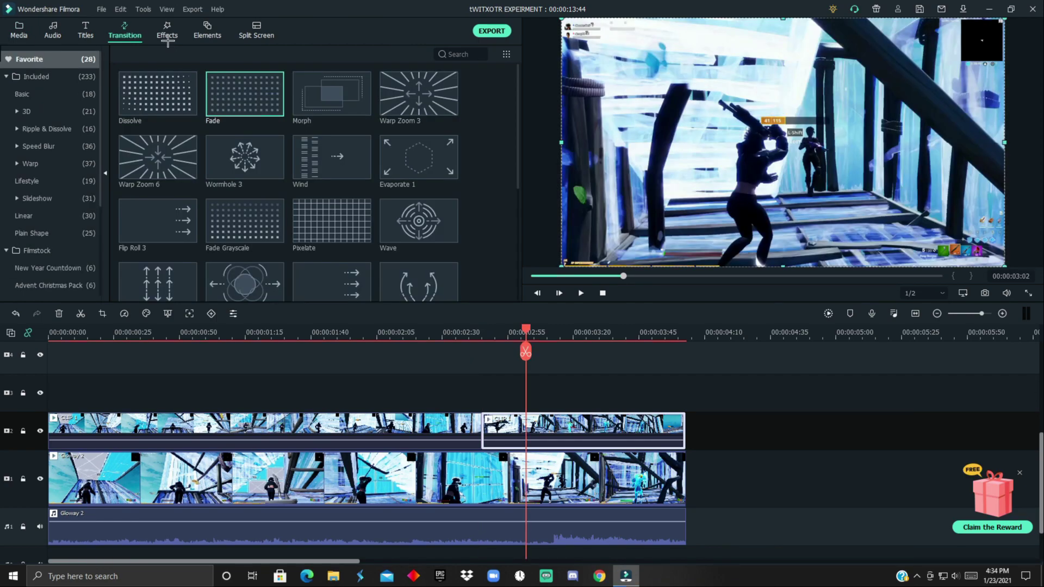
pyautogui.click(173, 39)
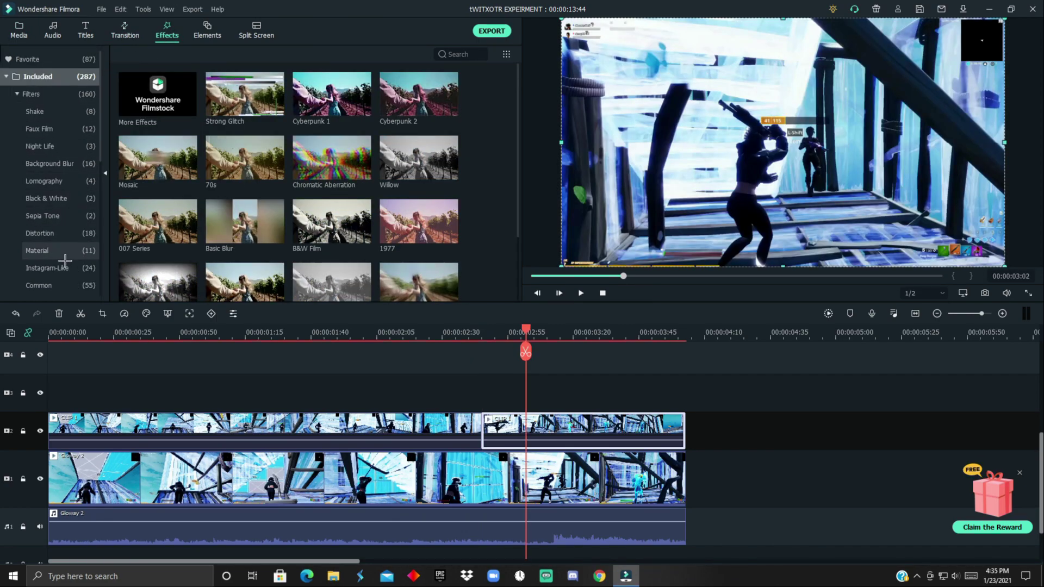
pyautogui.scroll(-1, 52, 234)
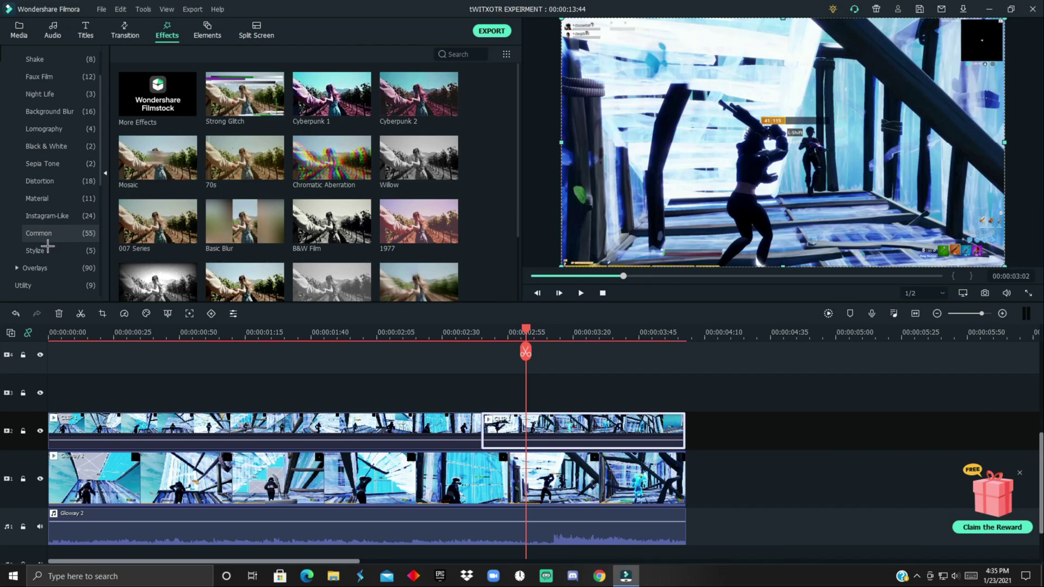
pyautogui.click(38, 292)
pyautogui.moveTo(335, 168); pyautogui.dragTo(533, 444)
pyautogui.doubleClick(578, 439)
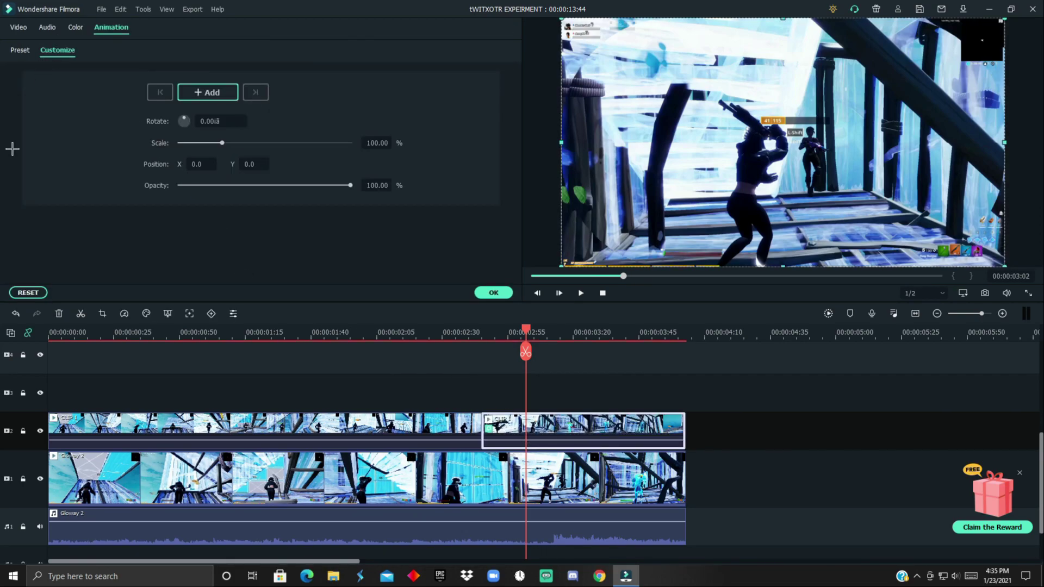
pyautogui.click(40, 478)
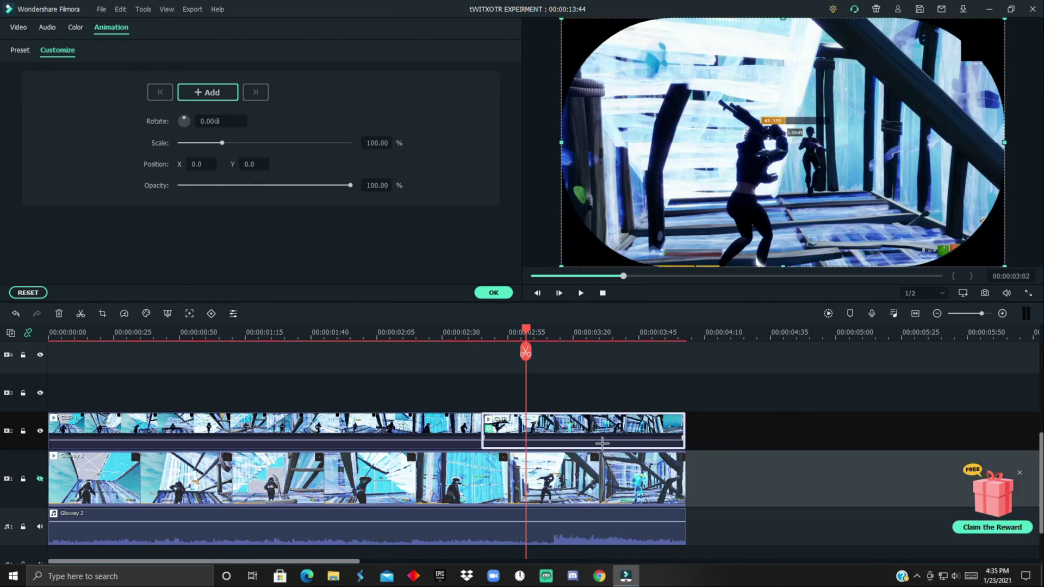
# Set the shape mask to feather 100, width 14 and height 67, and position it over the character
pyautogui.click(18, 27)
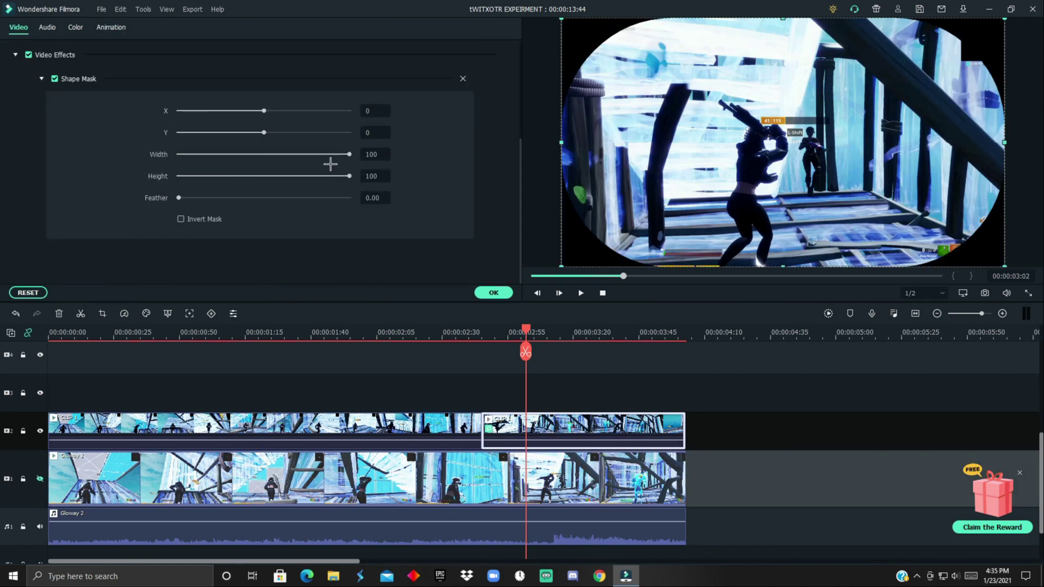
pyautogui.moveTo(199, 204); pyautogui.dragTo(412, 212)
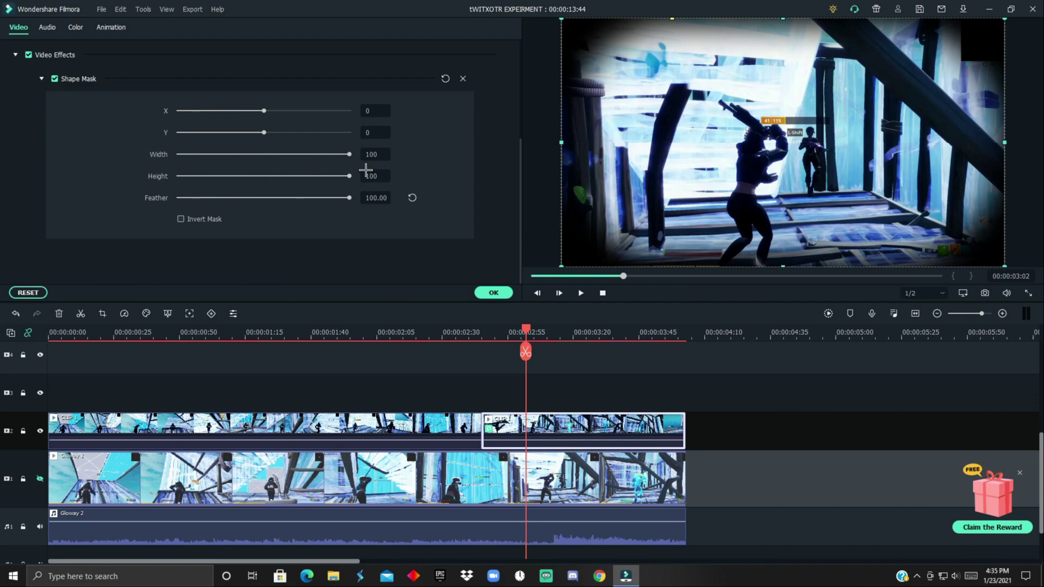
pyautogui.moveTo(356, 160); pyautogui.dragTo(220, 163)
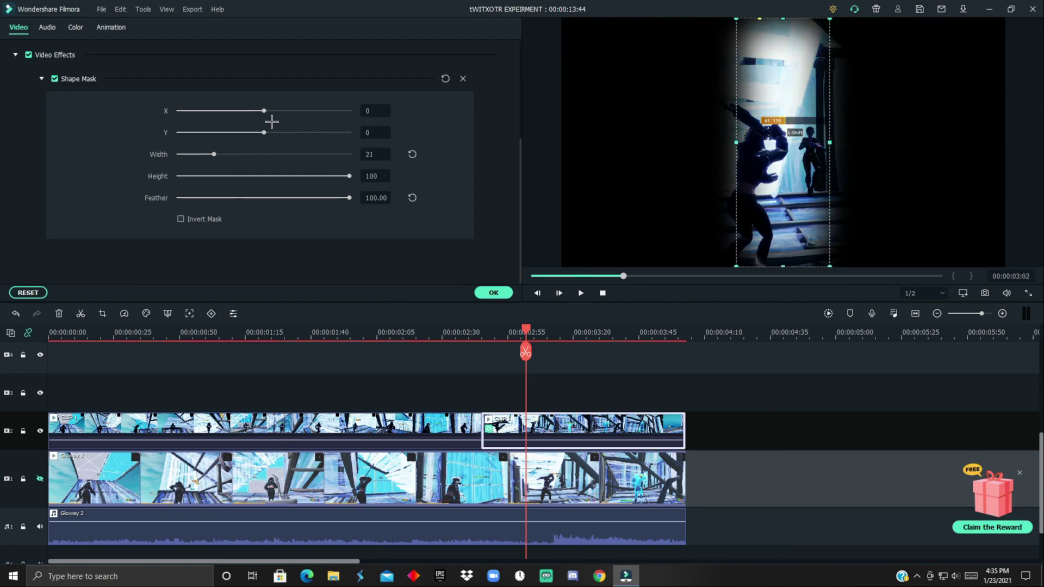
pyautogui.moveTo(273, 122); pyautogui.dragTo(268, 120)
pyautogui.moveTo(340, 183); pyautogui.dragTo(293, 184)
pyautogui.moveTo(269, 143); pyautogui.dragTo(265, 141)
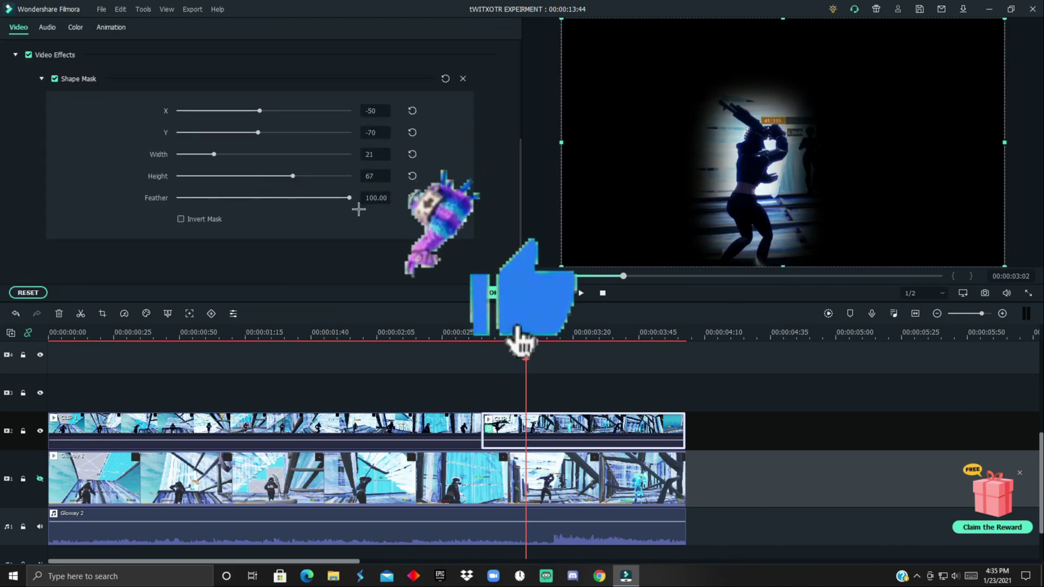
pyautogui.click(493, 292)
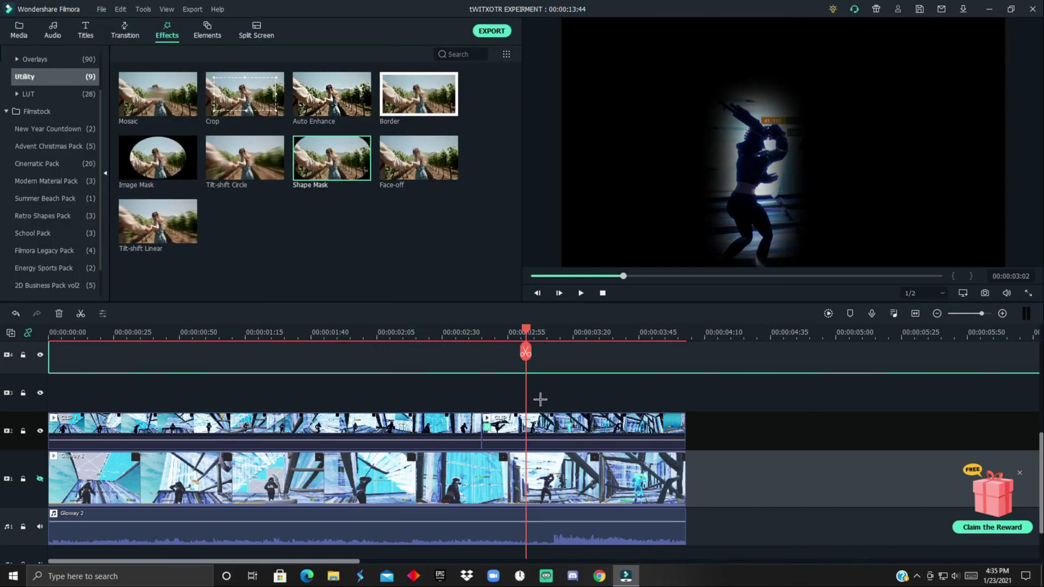
# Move both CLIP 1 pieces up one track and paste a copy of Gloway 2 onto the freed track
pyautogui.moveTo(537, 399); pyautogui.dragTo(527, 422)
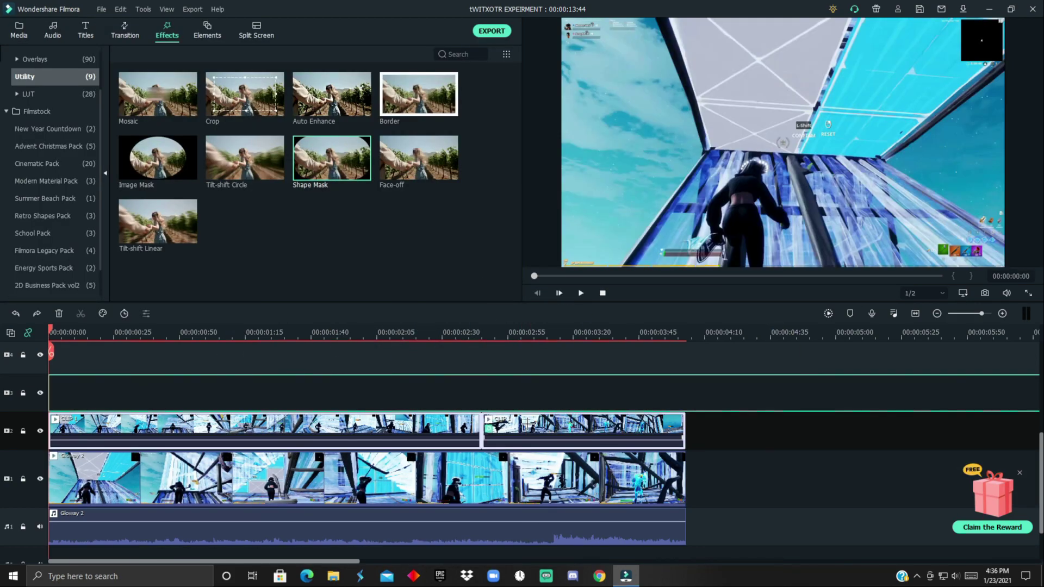
pyautogui.moveTo(464, 401); pyautogui.dragTo(524, 399)
pyautogui.click(427, 499)
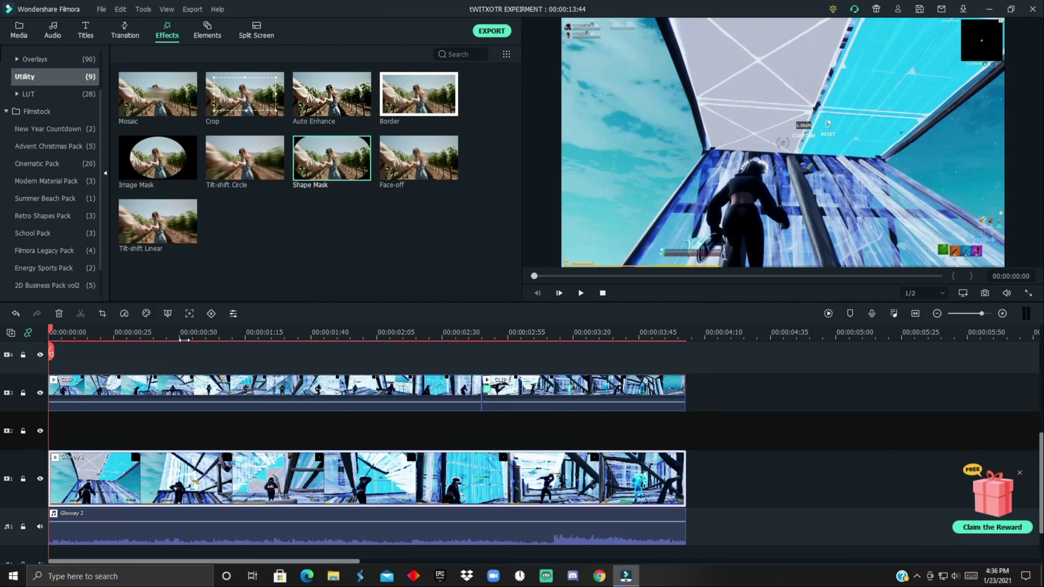
pyautogui.hotkey('ctrl', 'v')
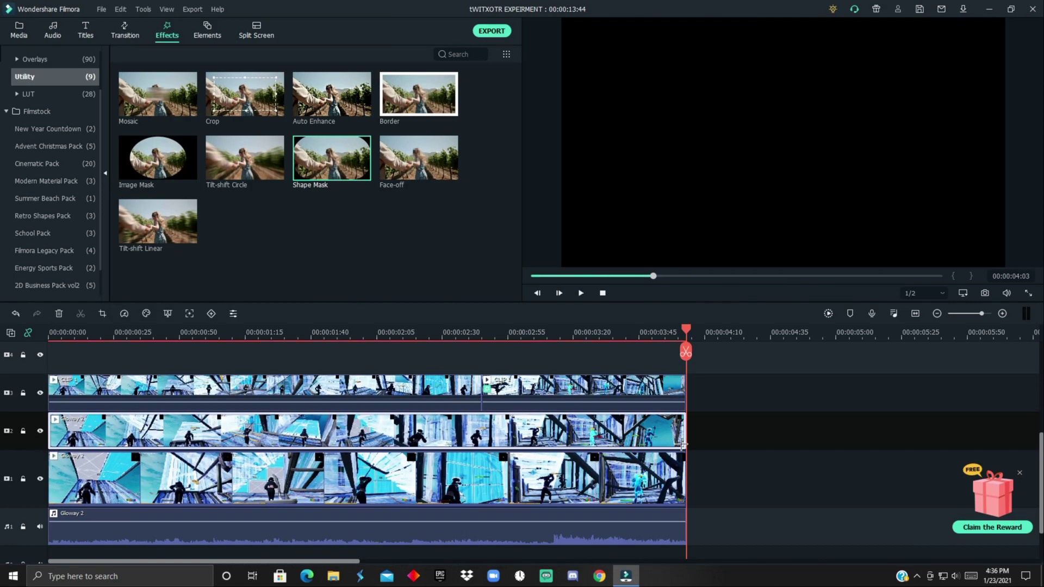
# Cut a section ending at 00:00:03:33 from the masked CLIP 1 piece and move it down onto the Gloway 2 copy's track
pyautogui.moveTo(688, 333); pyautogui.dragTo(560, 333)
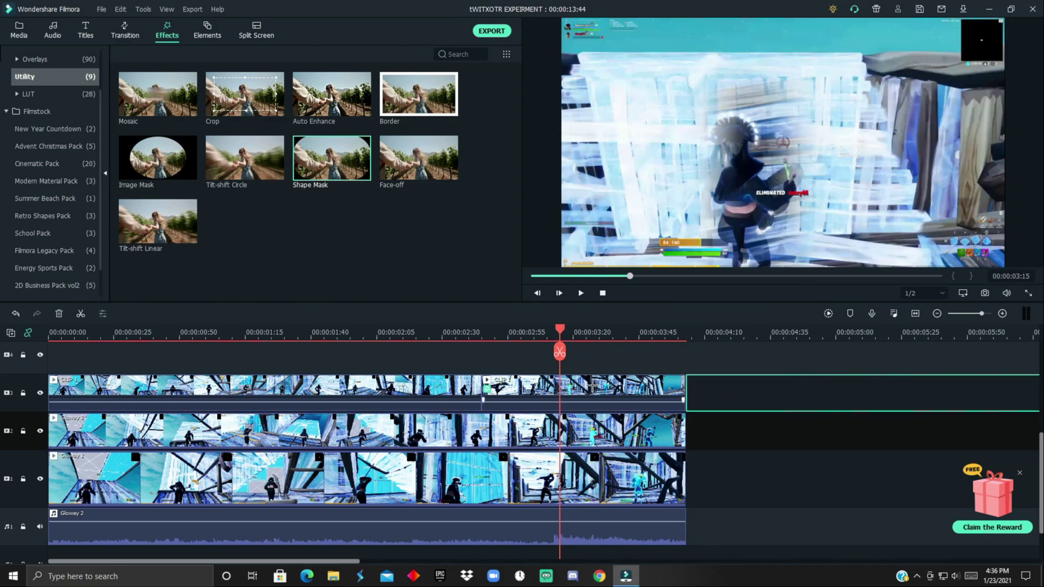
pyautogui.click(590, 391)
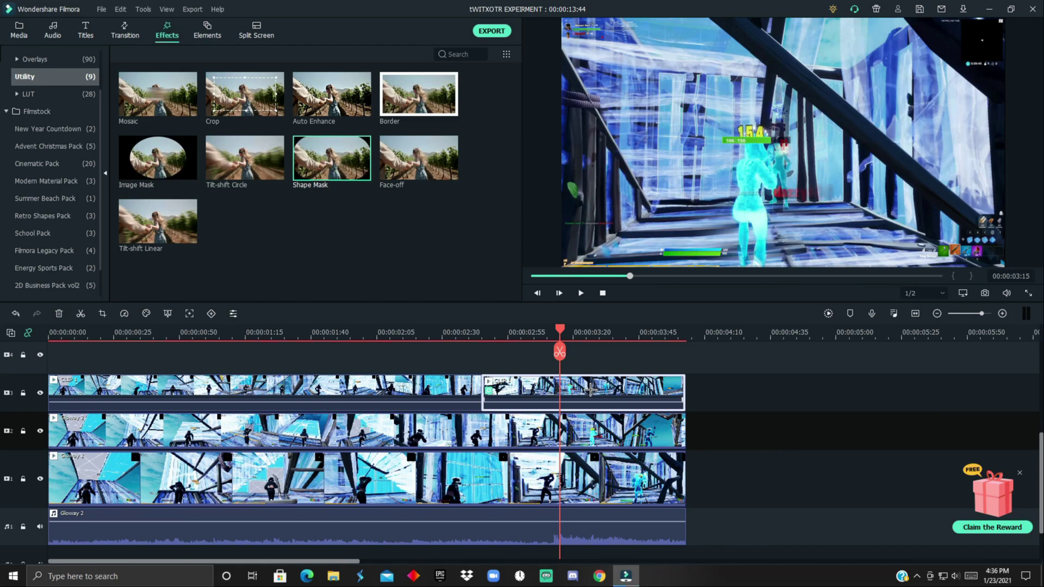
pyautogui.moveTo(568, 339); pyautogui.dragTo(608, 353)
pyautogui.hotkey('ctrl', 'b')
pyautogui.click(524, 391)
pyautogui.click(653, 389)
pyautogui.click(607, 352)
pyautogui.moveTo(582, 389); pyautogui.dragTo(583, 424)
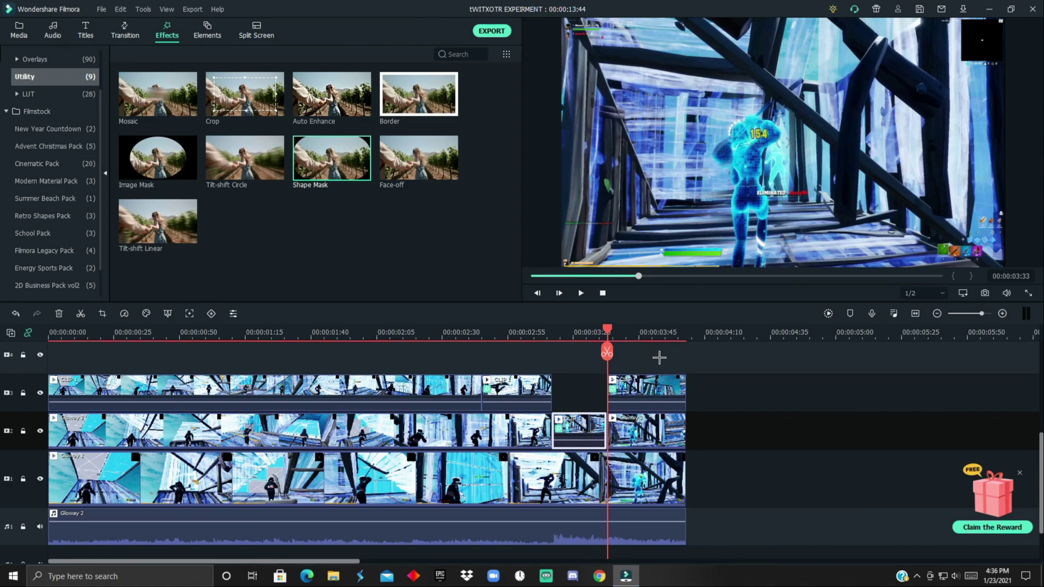
# Add a Morph transition between the Gloway 2 copy and the inserted masked section, and shorten the transition
pyautogui.moveTo(681, 335); pyautogui.dragTo(698, 335)
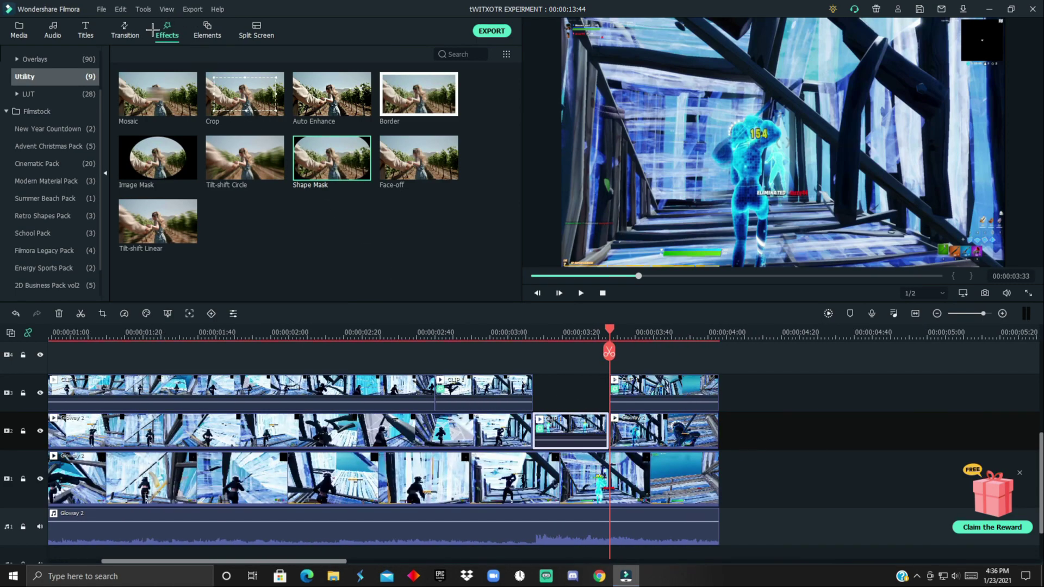
pyautogui.click(129, 30)
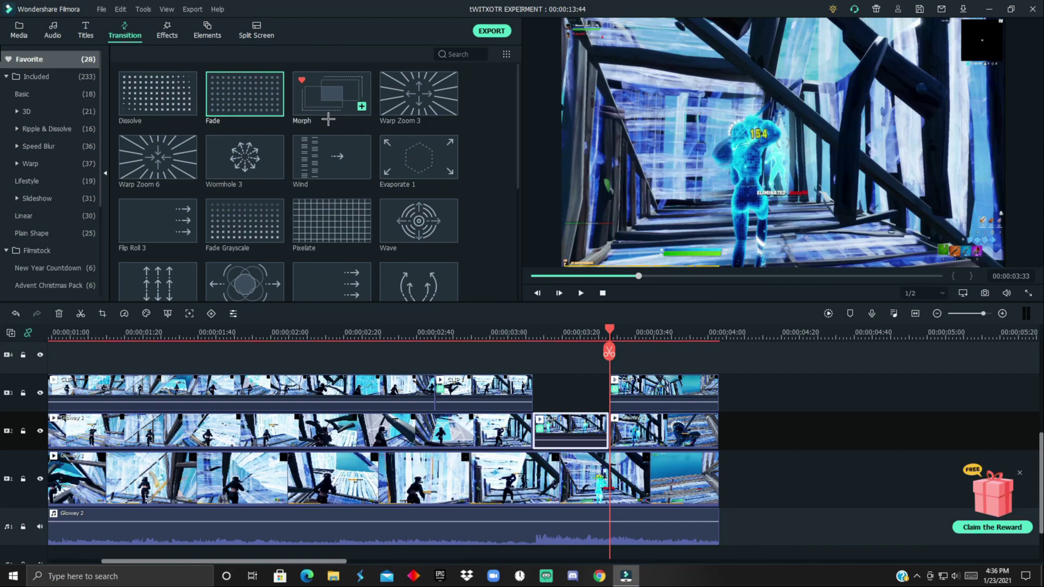
pyautogui.moveTo(328, 119); pyautogui.dragTo(532, 432)
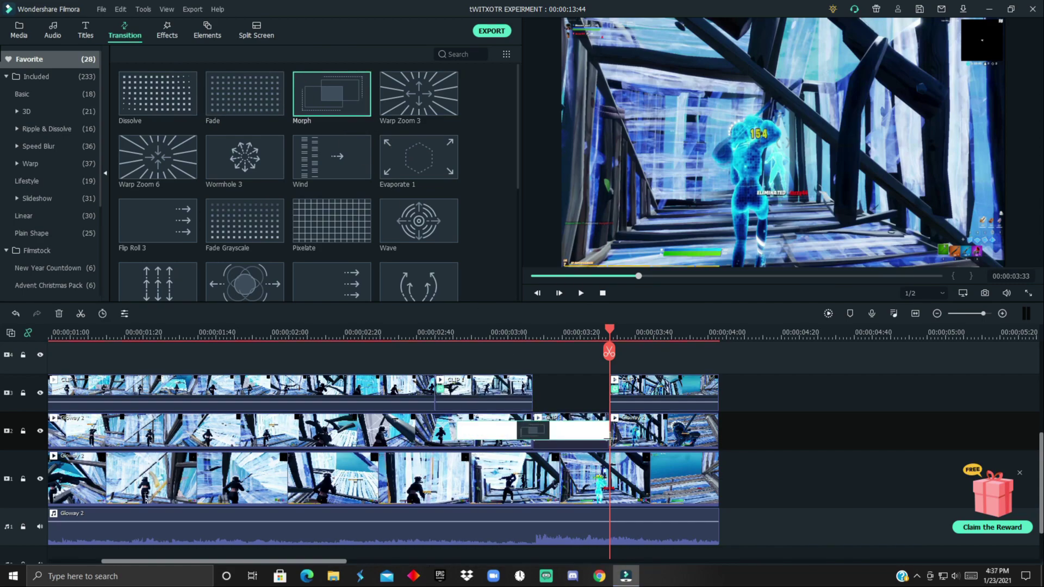
pyautogui.moveTo(615, 434); pyautogui.dragTo(598, 434)
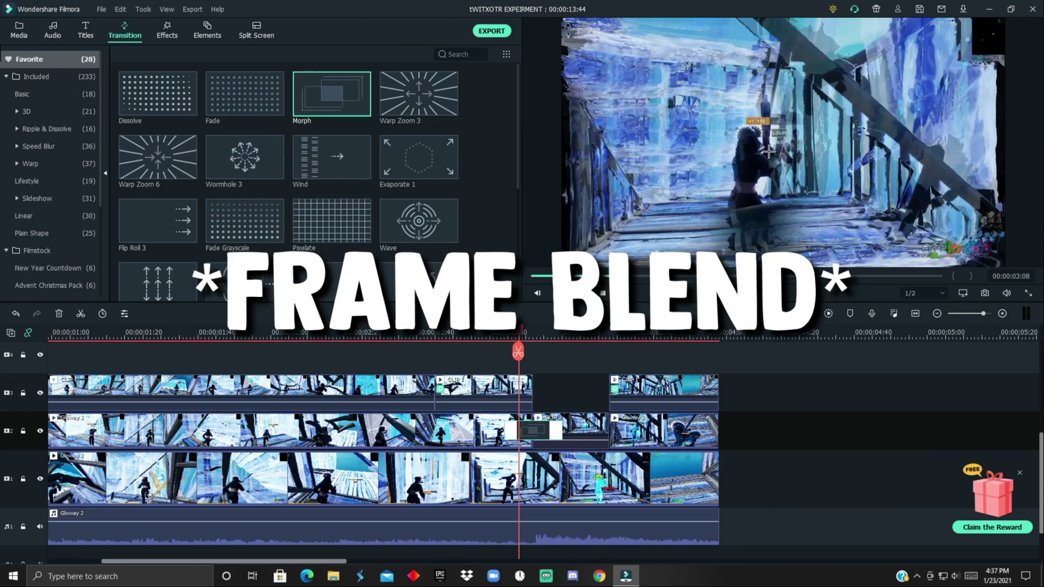
# Add Morph transitions to the end of the last CLIP 1 piece and to the cut after the inserted masked section
pyautogui.moveTo(520, 353); pyautogui.dragTo(665, 400)
pyautogui.click(631, 397)
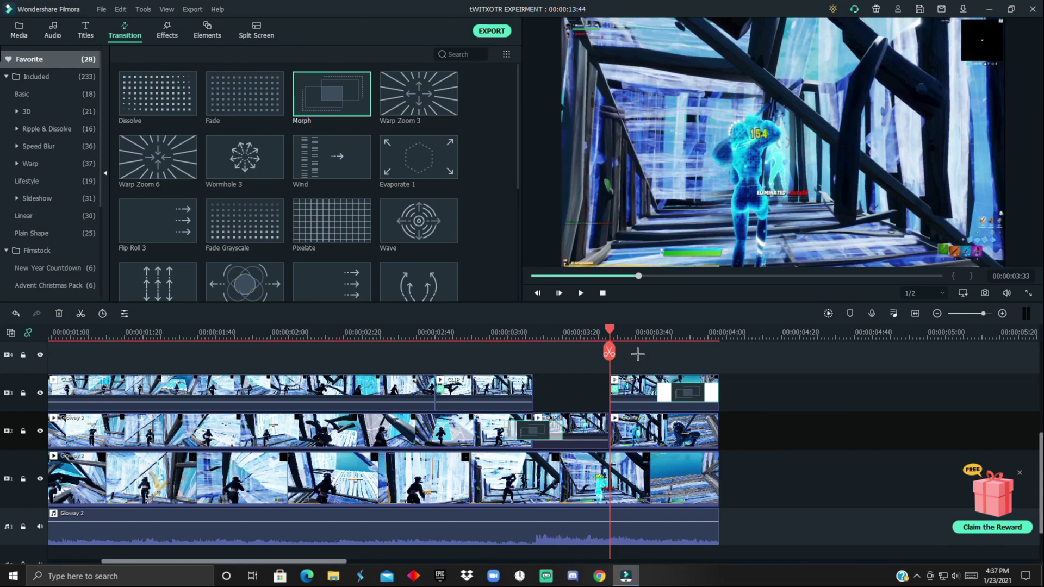
pyautogui.moveTo(621, 338); pyautogui.dragTo(675, 342)
pyautogui.click(660, 426)
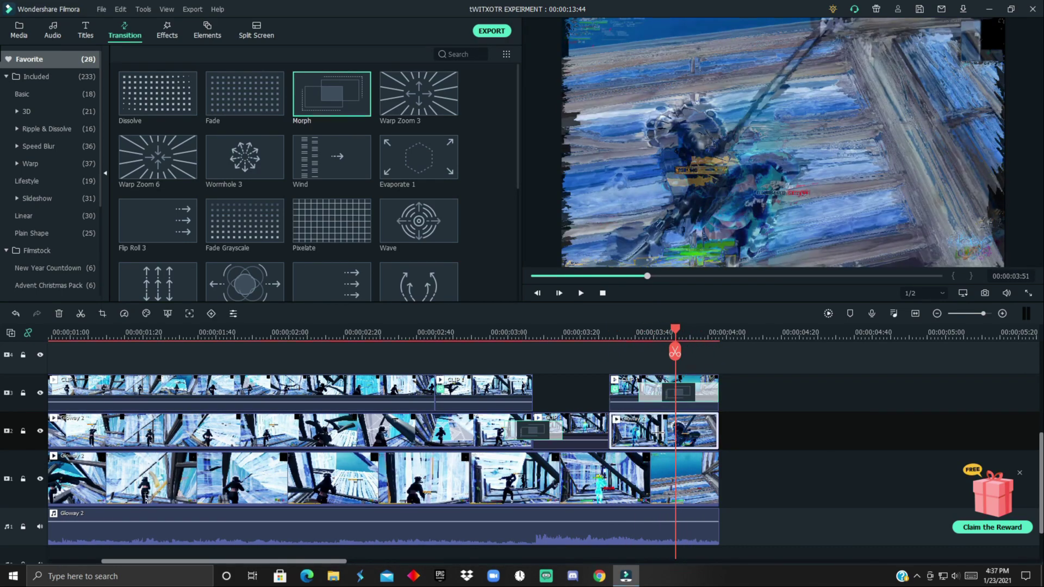
pyautogui.moveTo(330, 101); pyautogui.dragTo(628, 436)
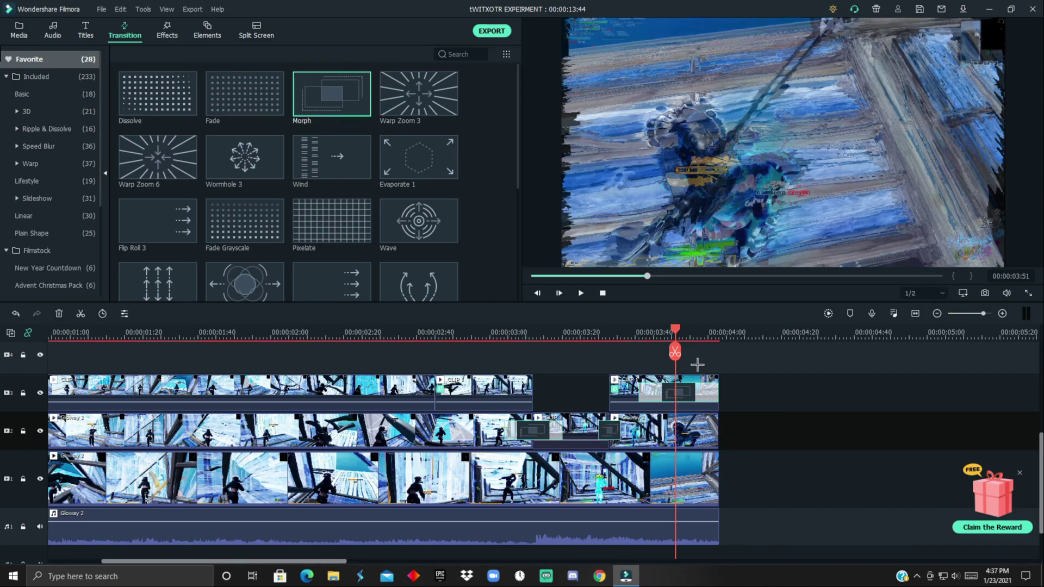
# Add a Morph transition to the start of the second CLIP 1 piece and shorten the transition
pyautogui.moveTo(688, 340); pyautogui.dragTo(508, 343)
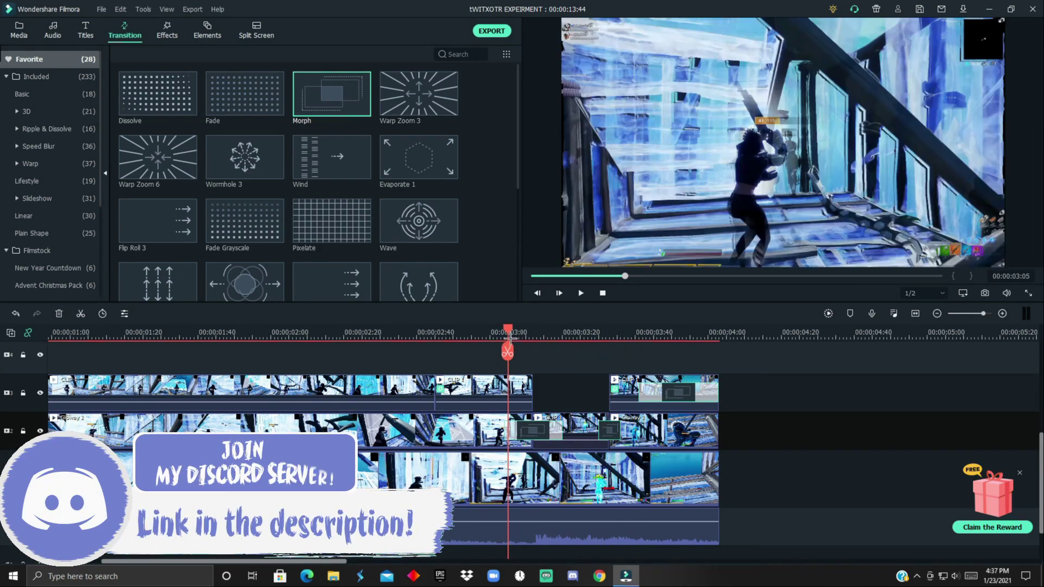
pyautogui.click(494, 396)
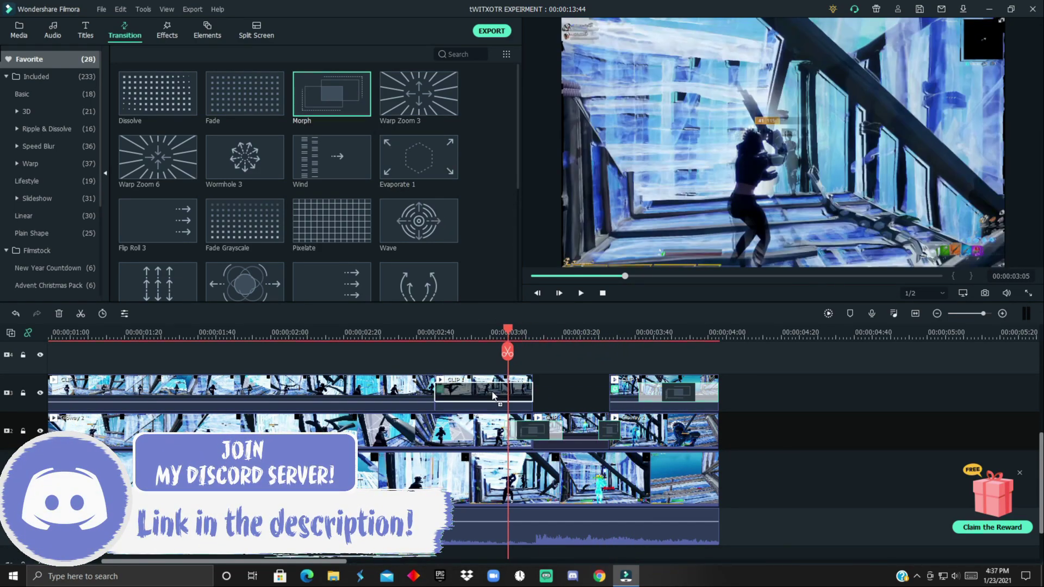
pyautogui.moveTo(481, 392); pyautogui.dragTo(481, 392)
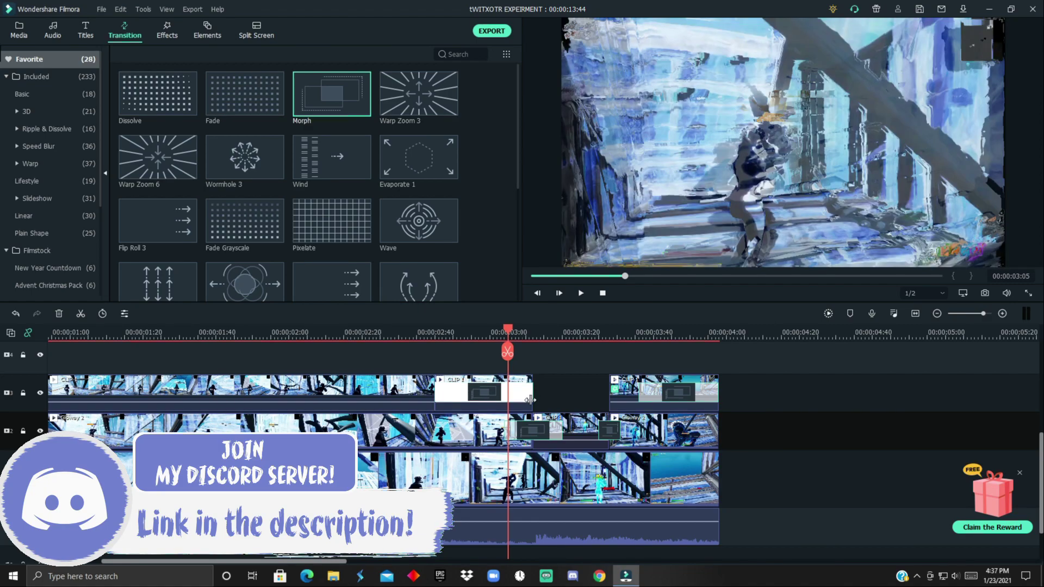
pyautogui.moveTo(508, 334); pyautogui.dragTo(409, 336)
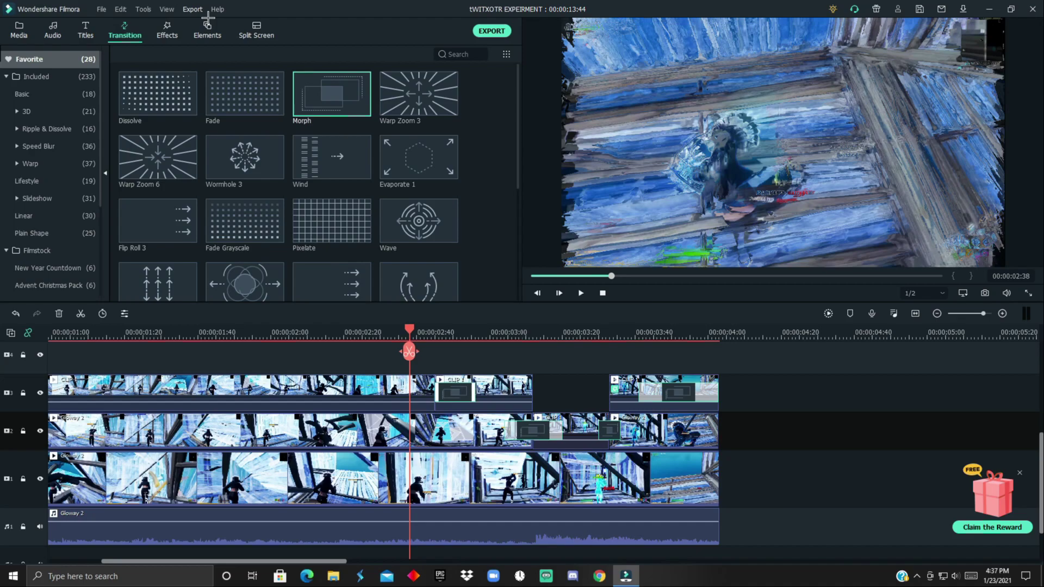
# Search the favorite effects for "water" and place Water Ripple on the track above CLIP 1, starting at about 00:00:02:46
pyautogui.click(182, 36)
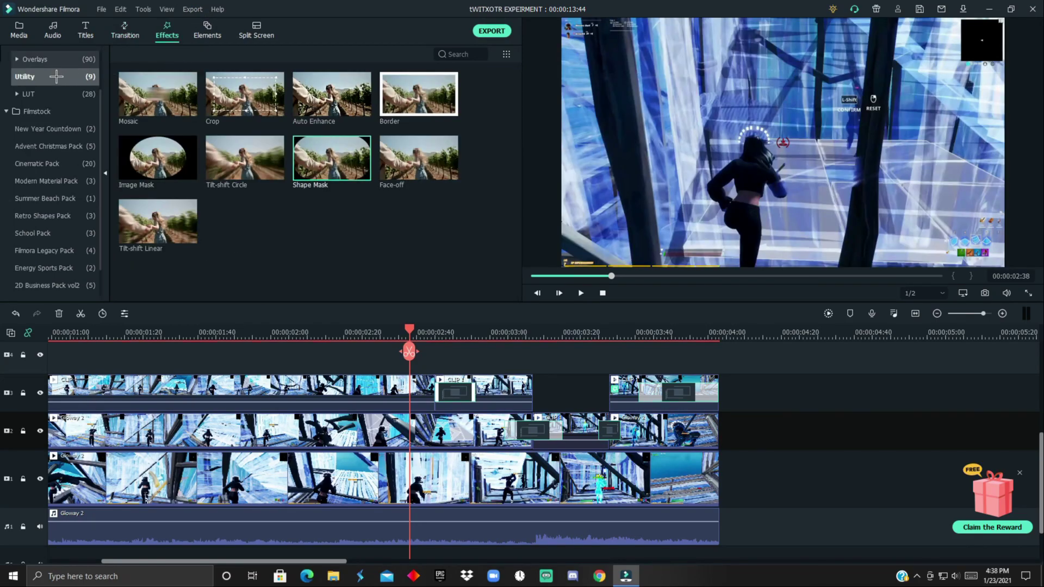
pyautogui.scroll(2, 54, 81)
pyautogui.click(49, 60)
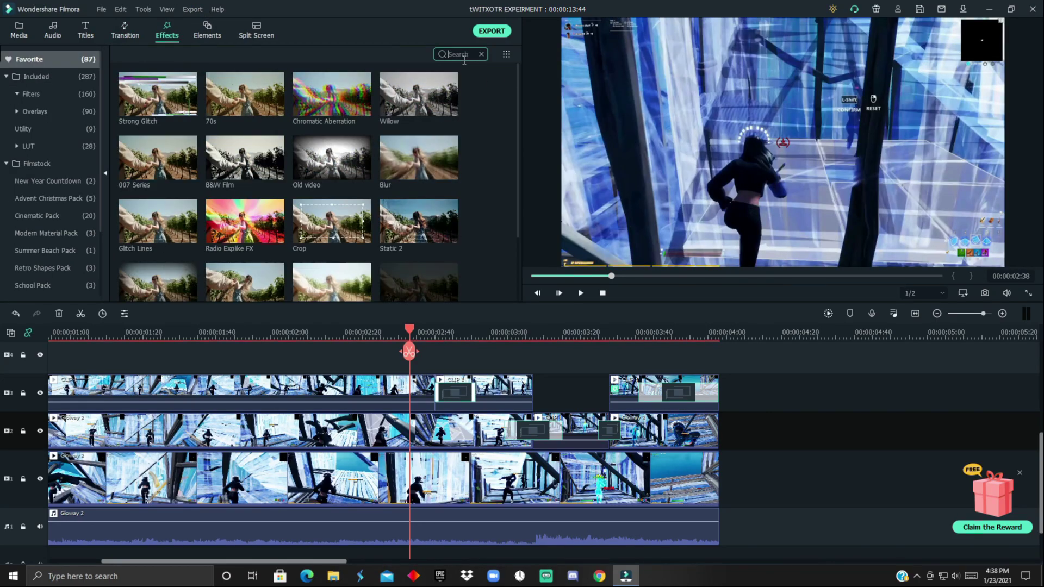
pyautogui.write('water')
pyautogui.click(242, 119)
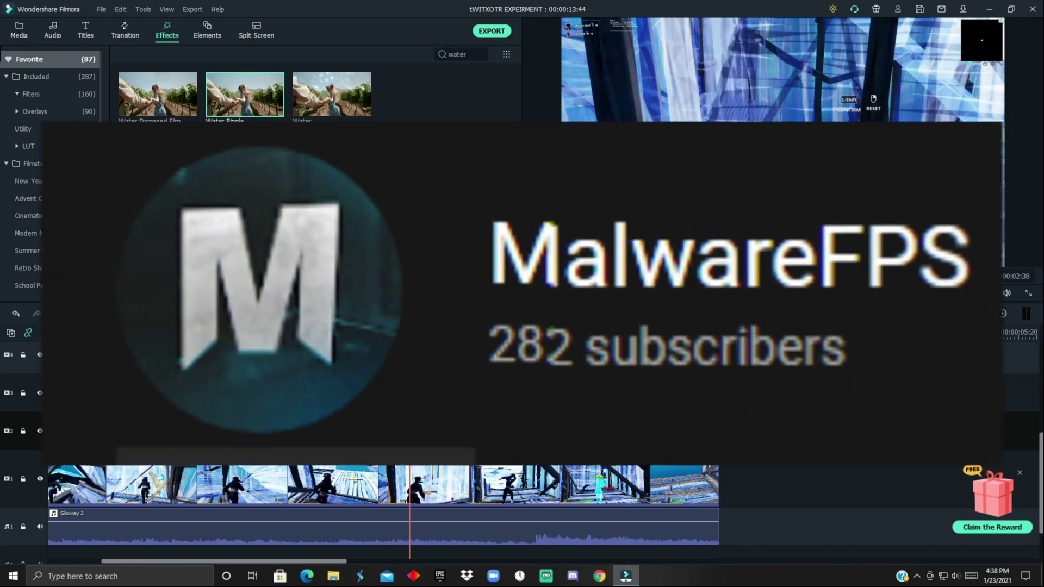
pyautogui.moveTo(245, 95); pyautogui.dragTo(441, 356)
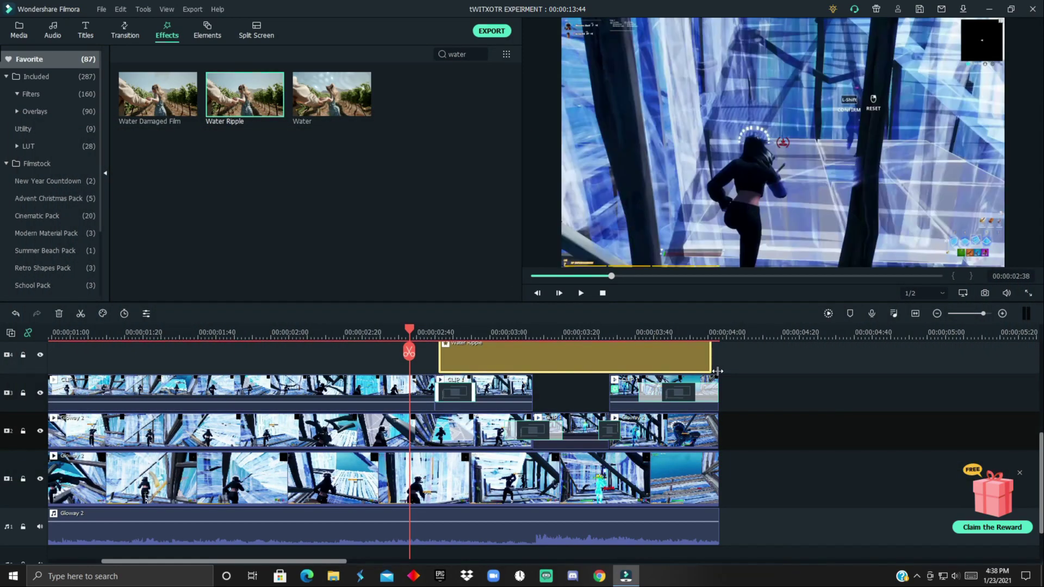
# Set the Water Ripple effect's Level to 35 and apply the setting
pyautogui.scroll(2, 610, 458)
pyautogui.doubleClick(601, 451)
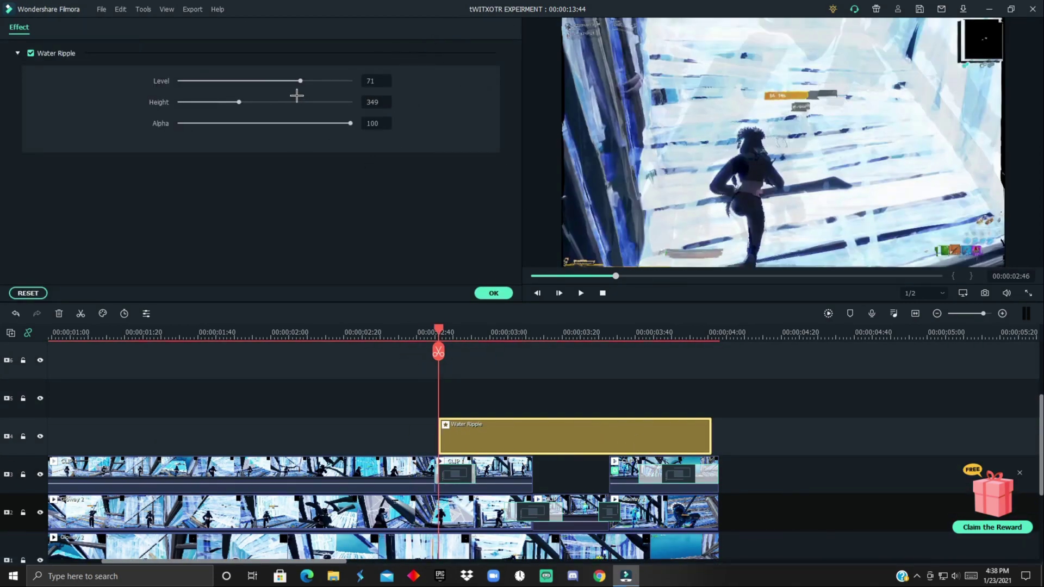
pyautogui.click(251, 81)
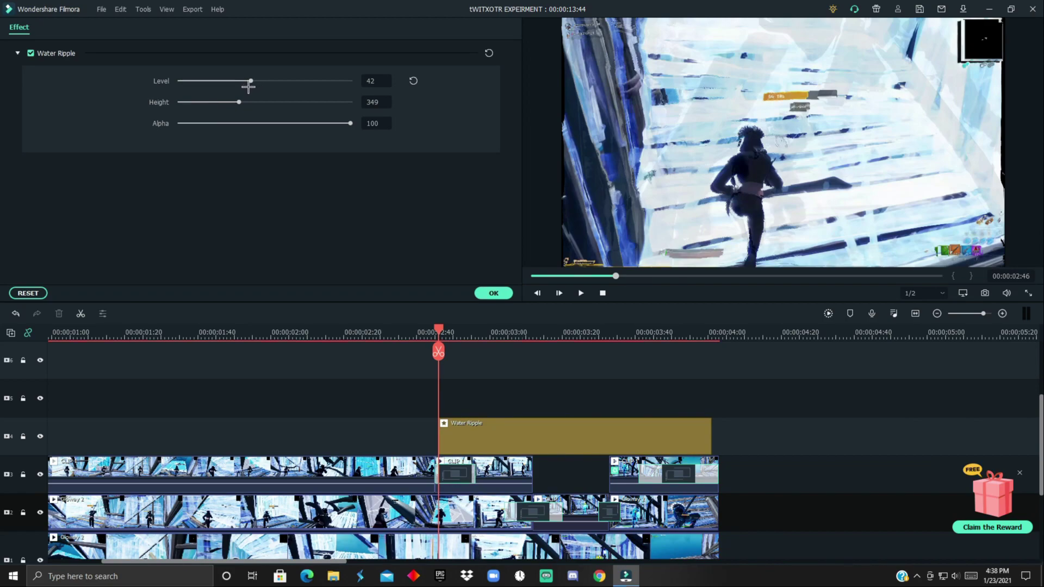
pyautogui.scroll(-3, 251, 87)
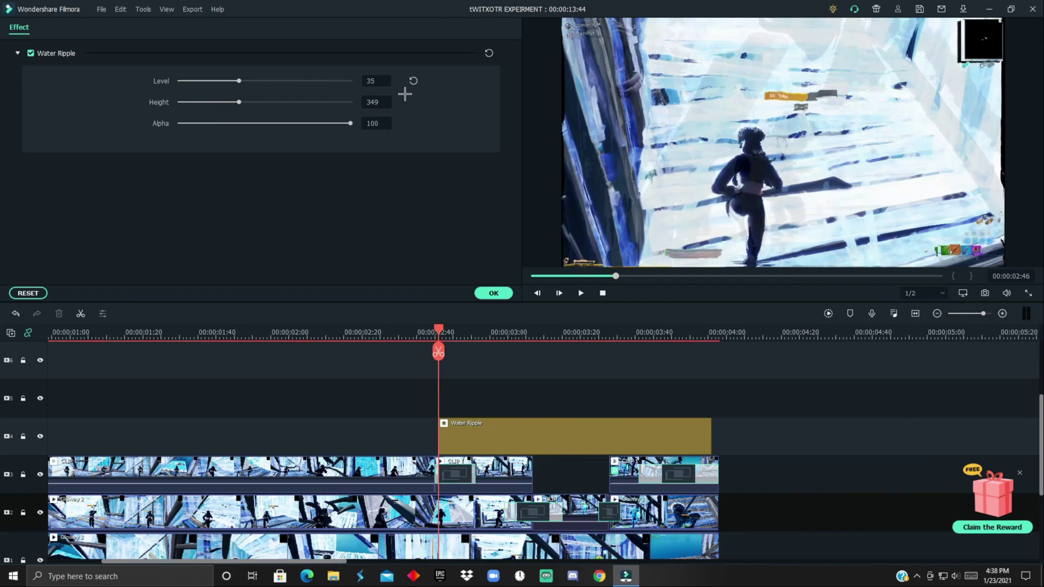
pyautogui.click(494, 293)
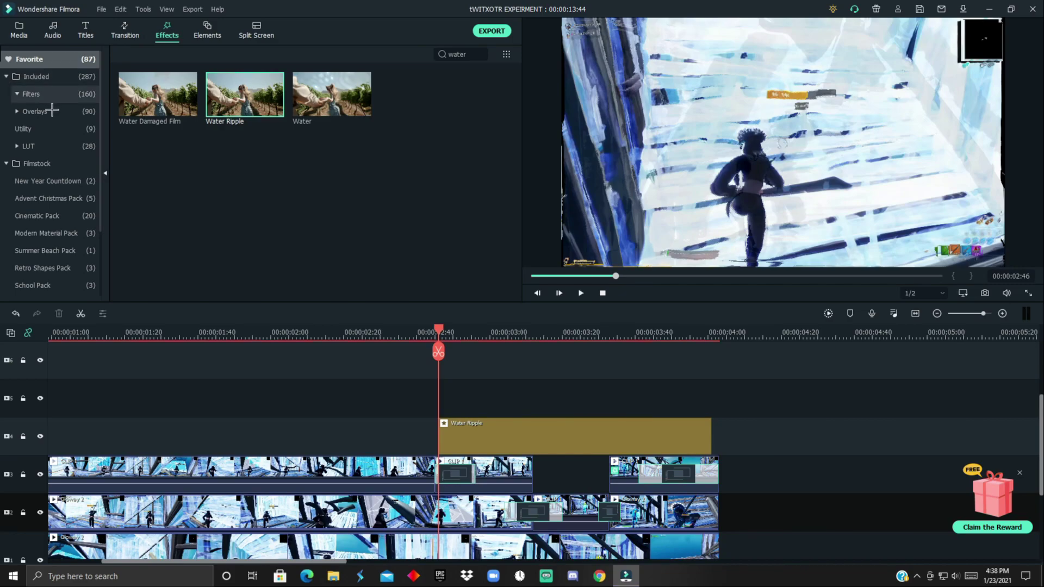
# Clear the effect search and stack two Up-Down 1 shake effects on separate tracks above Water Ripple, making the upper one shorter
pyautogui.click(51, 83)
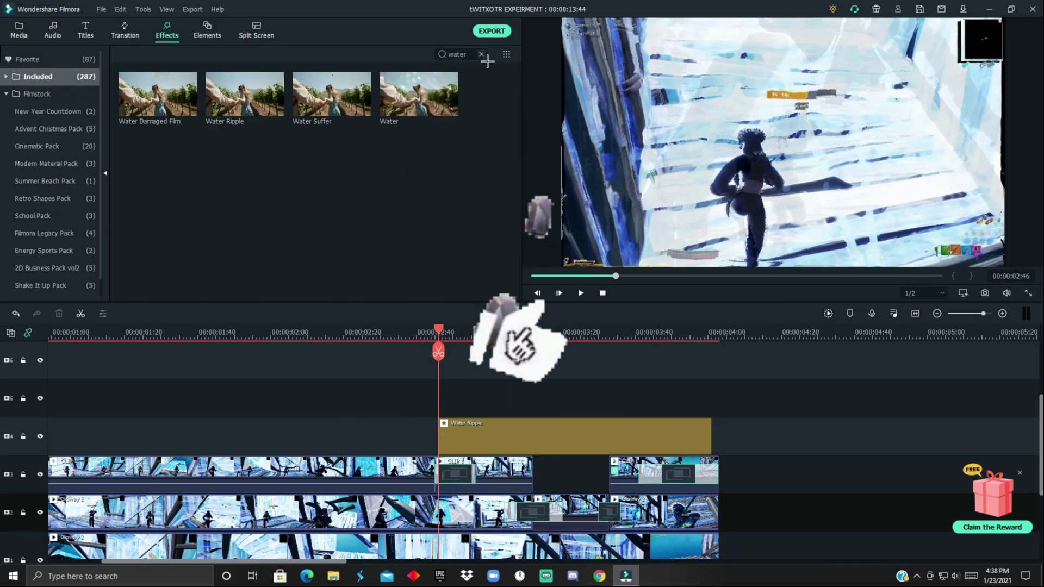
pyautogui.click(483, 55)
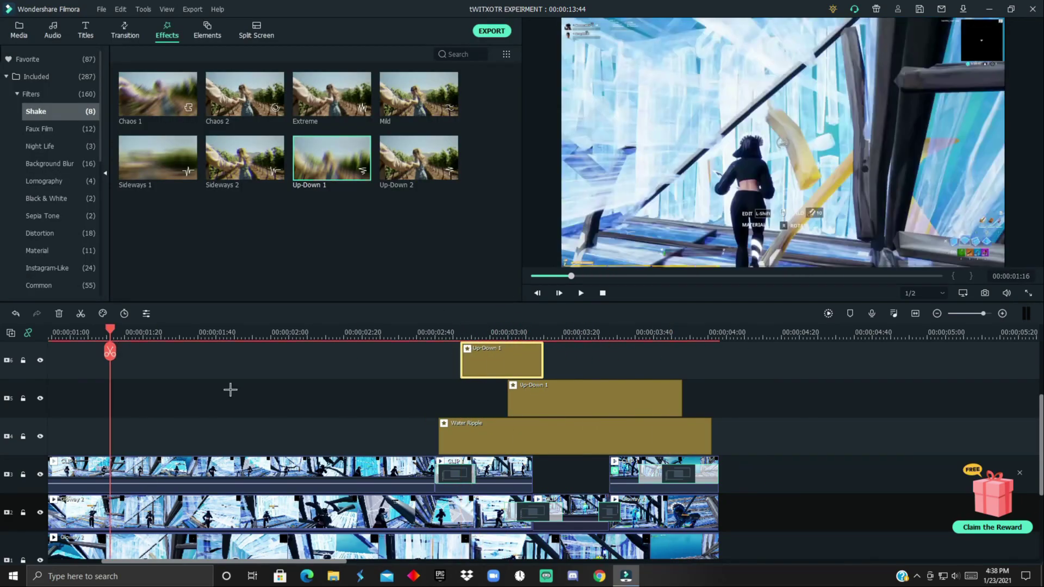
pyautogui.scroll(2, 272, 354)
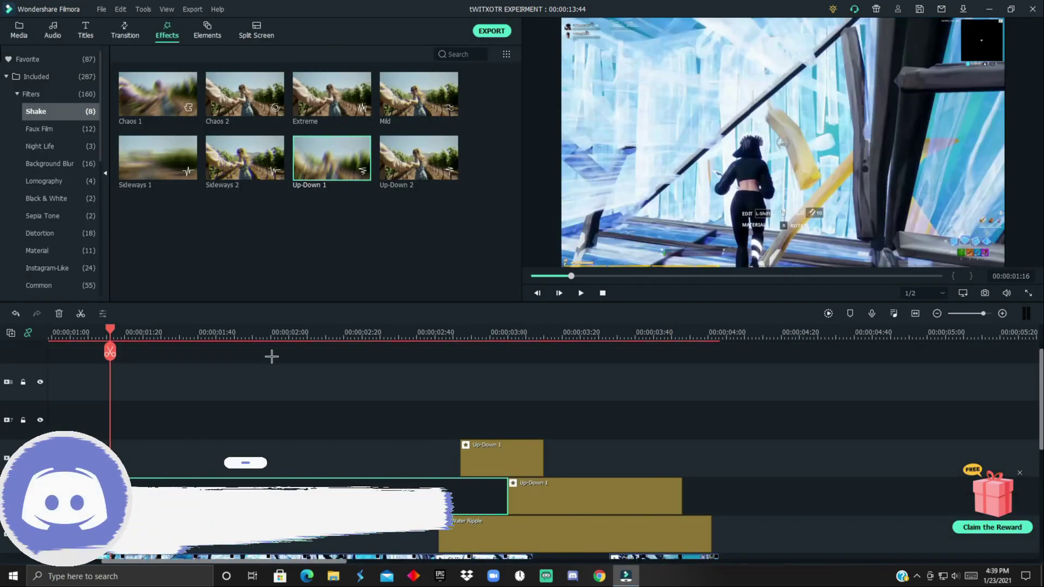